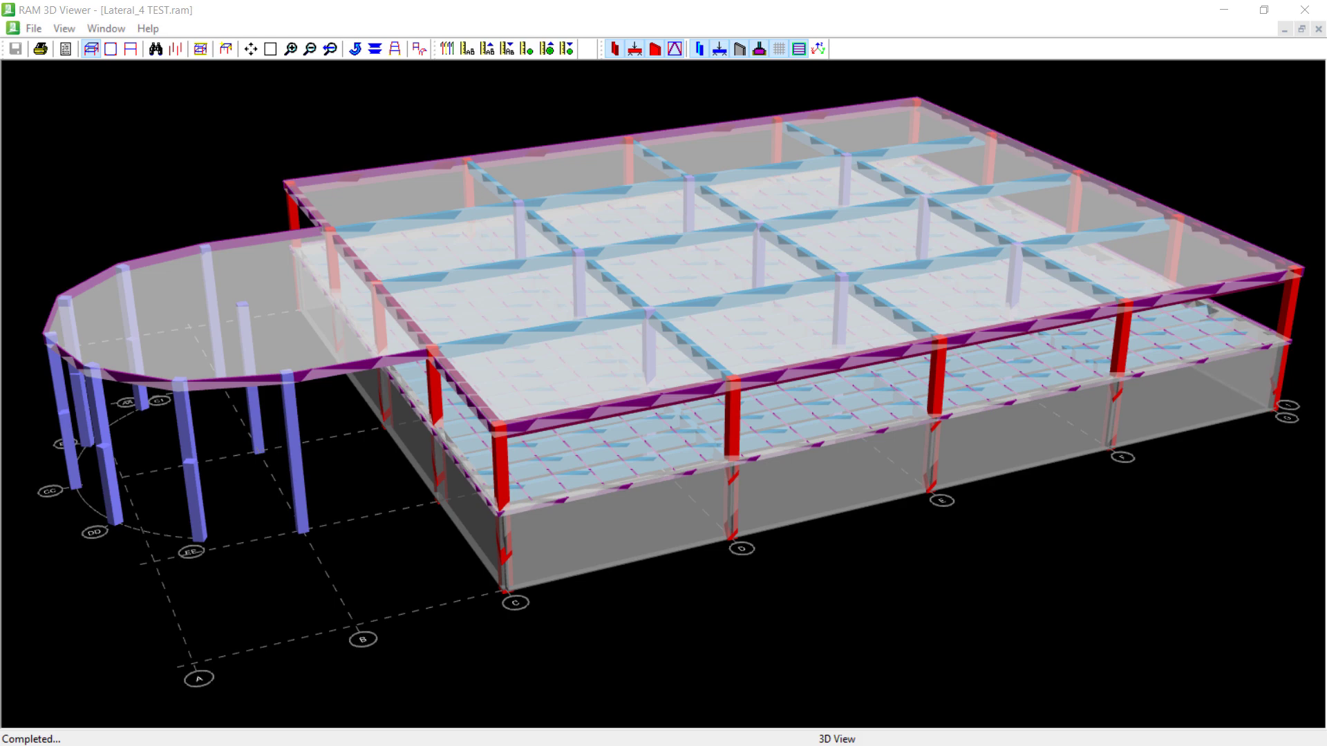
Exit the 3D Viewer and start deck layout on the First Floor plan.
click(34, 28)
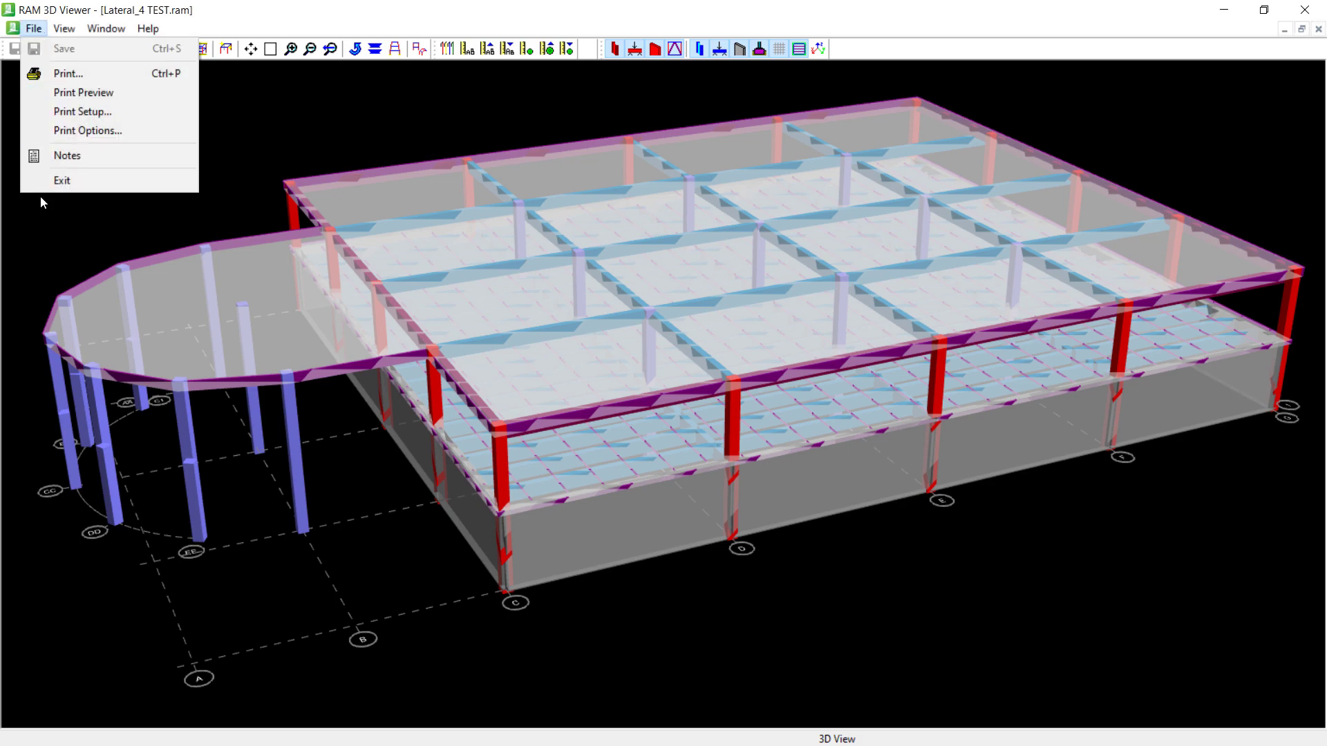
click(43, 184)
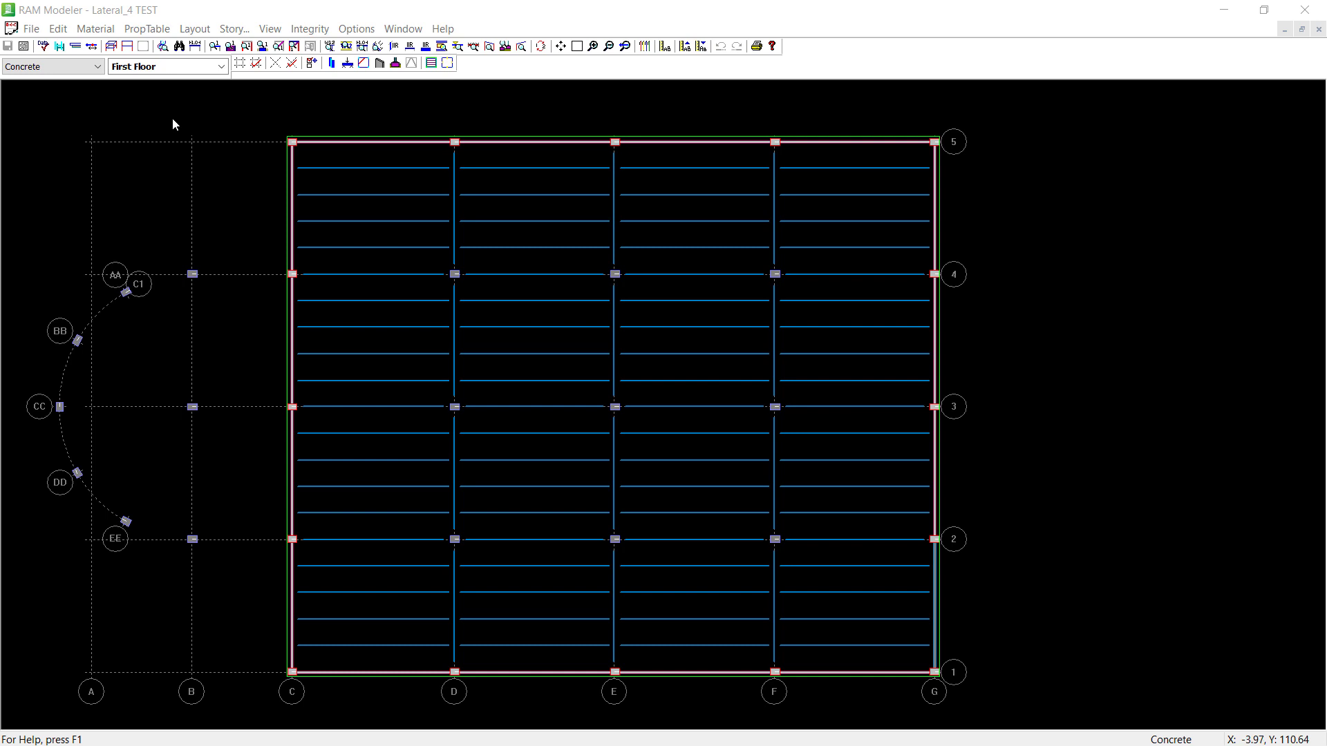
click(430, 63)
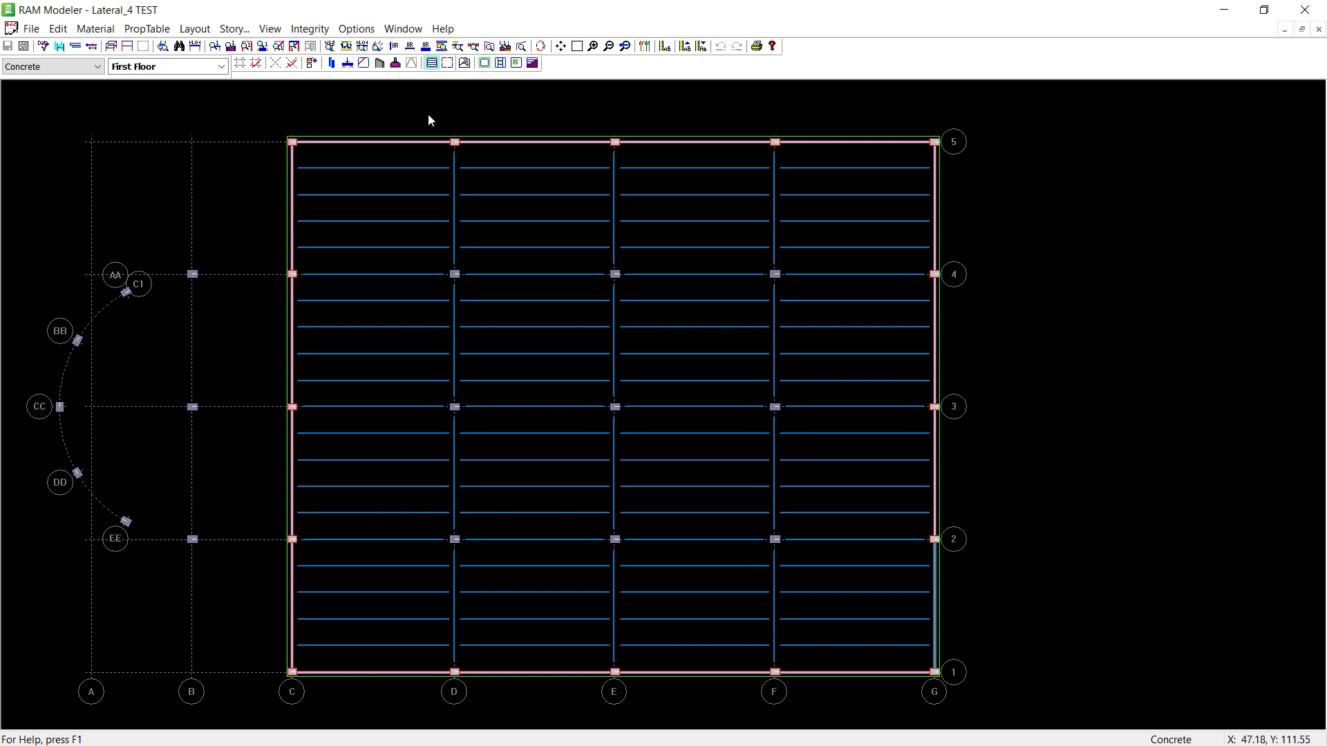
Check the First Floor slab's deck properties: 8" slab, one-way action at 90°.
click(532, 63)
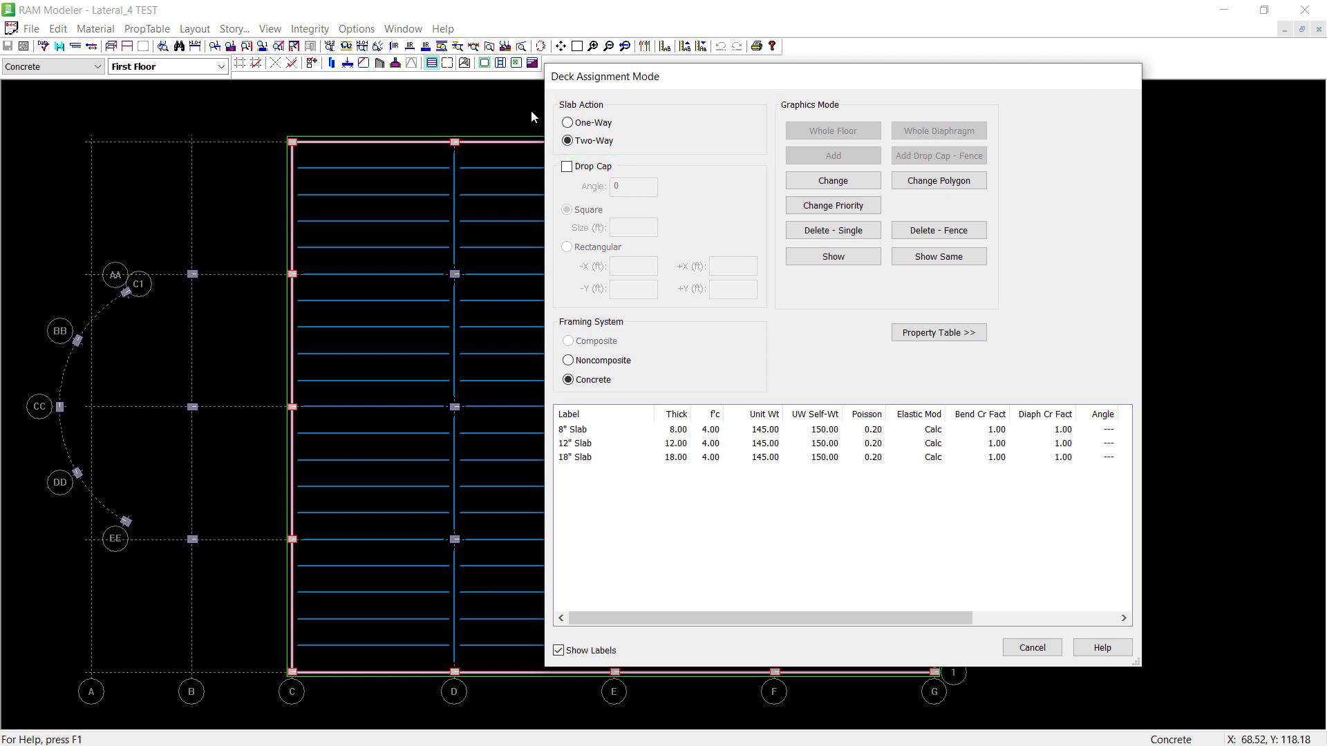
click(807, 264)
click(539, 289)
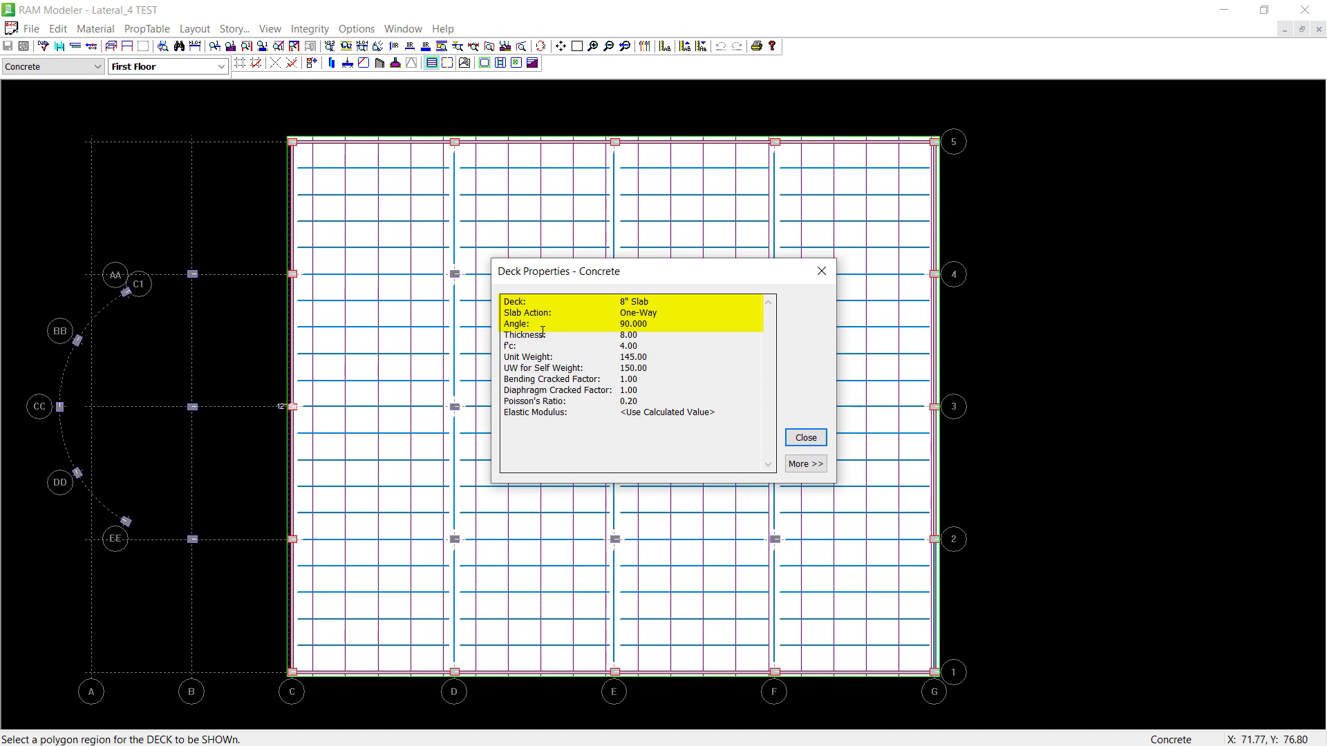
click(812, 442)
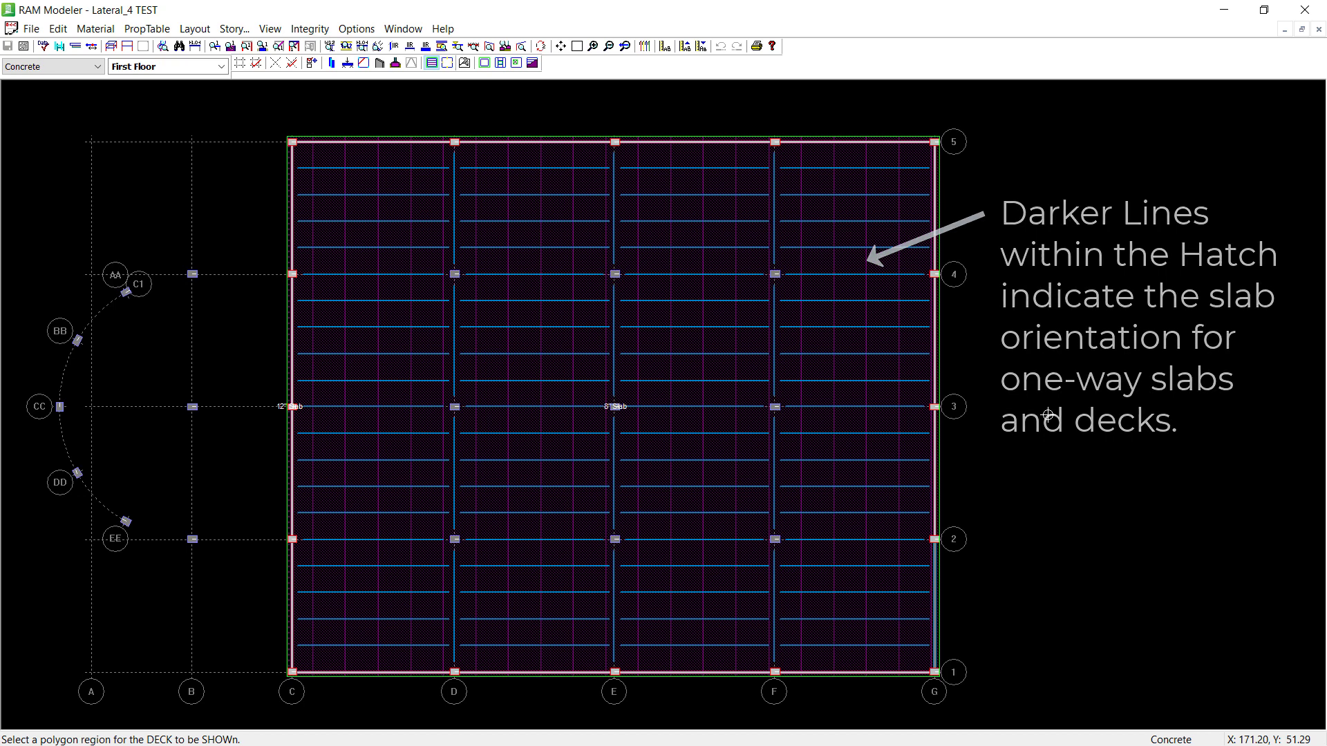
Switch to the Second Floor and verify its deck is an 18" two-way slab.
click(221, 66)
click(213, 89)
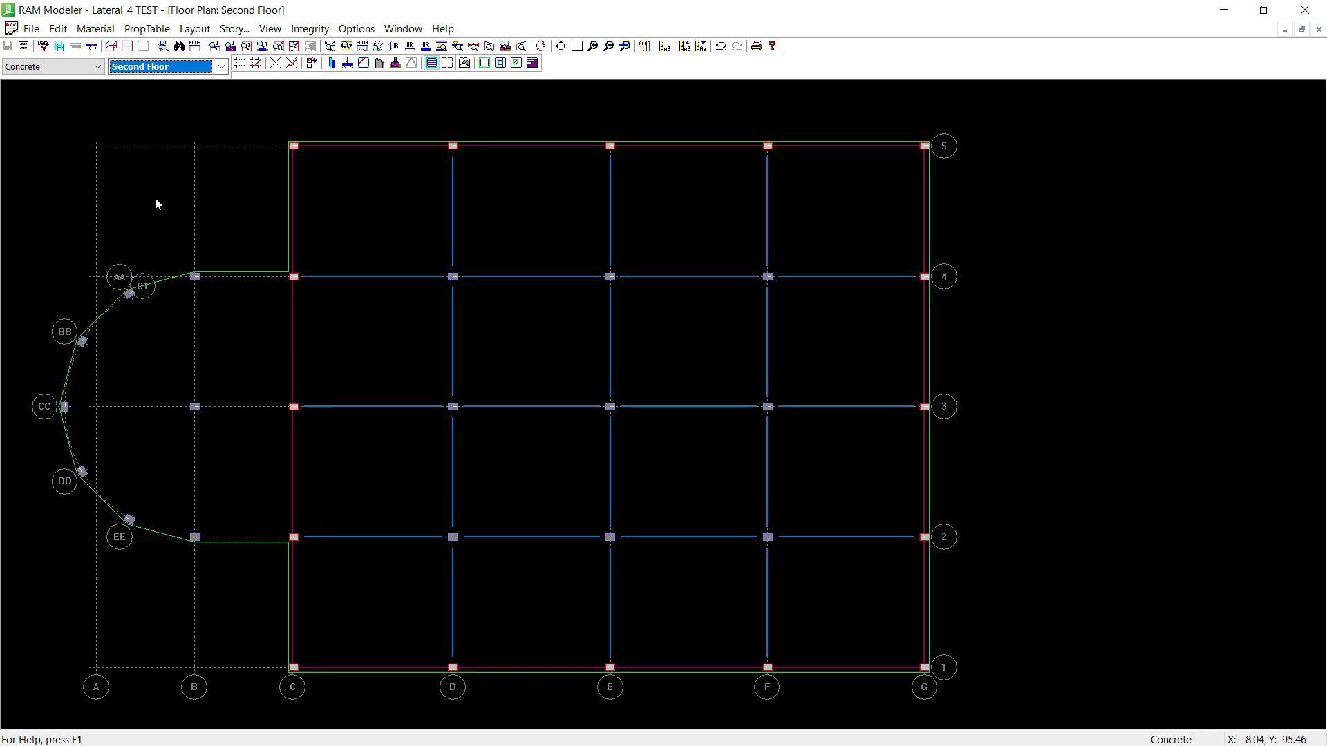
key(d)
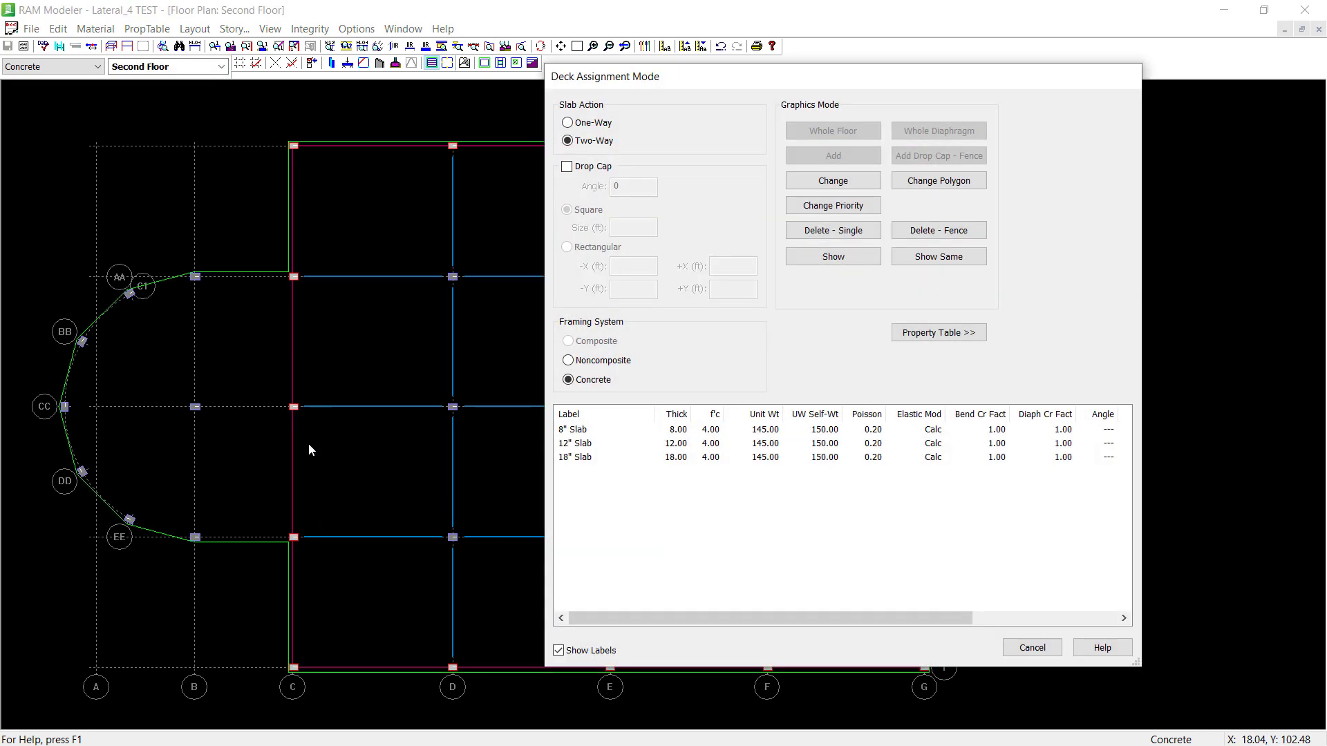
click(846, 257)
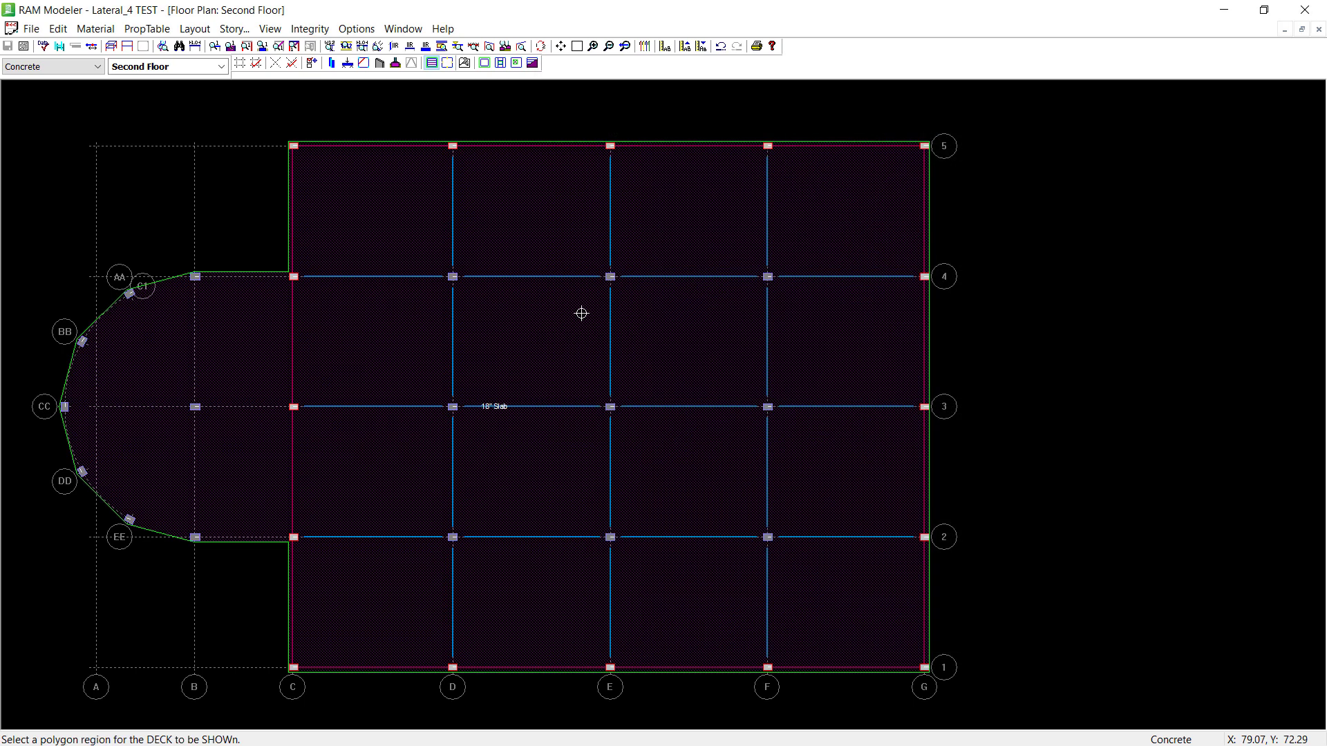
click(546, 326)
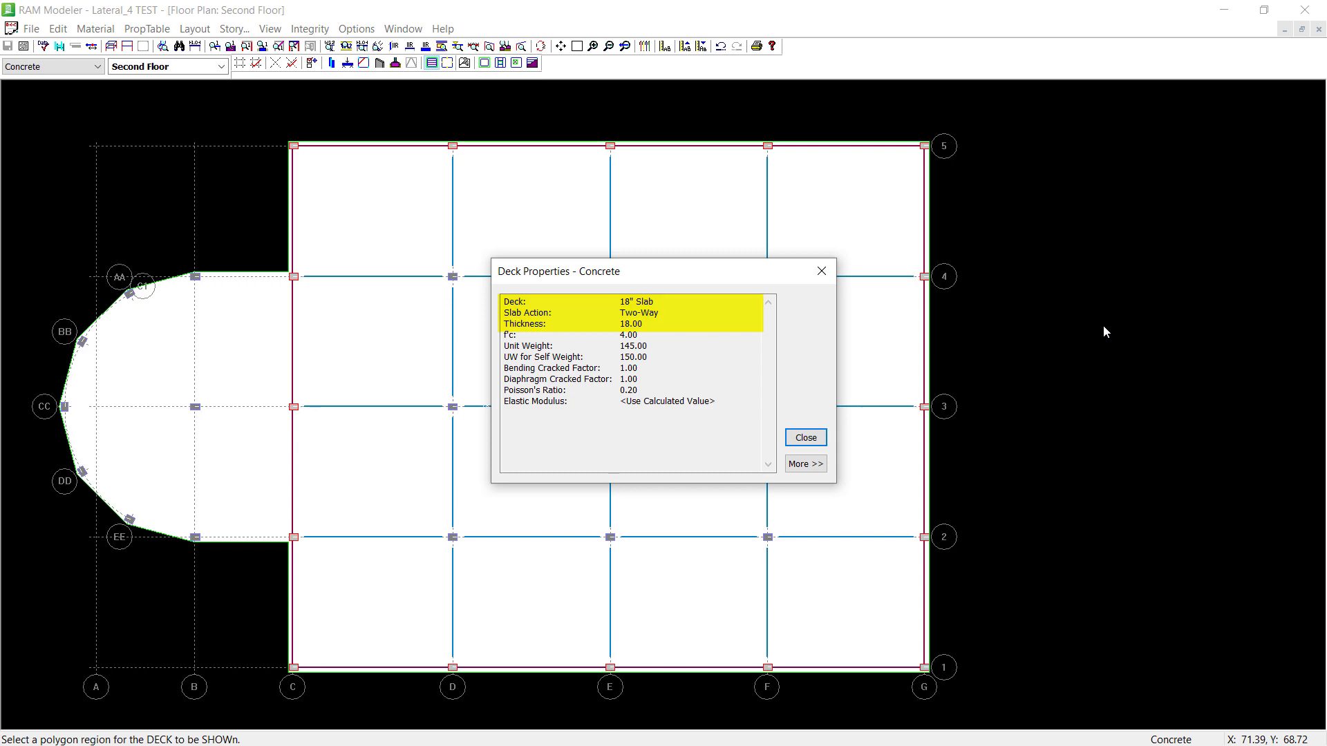
click(814, 443)
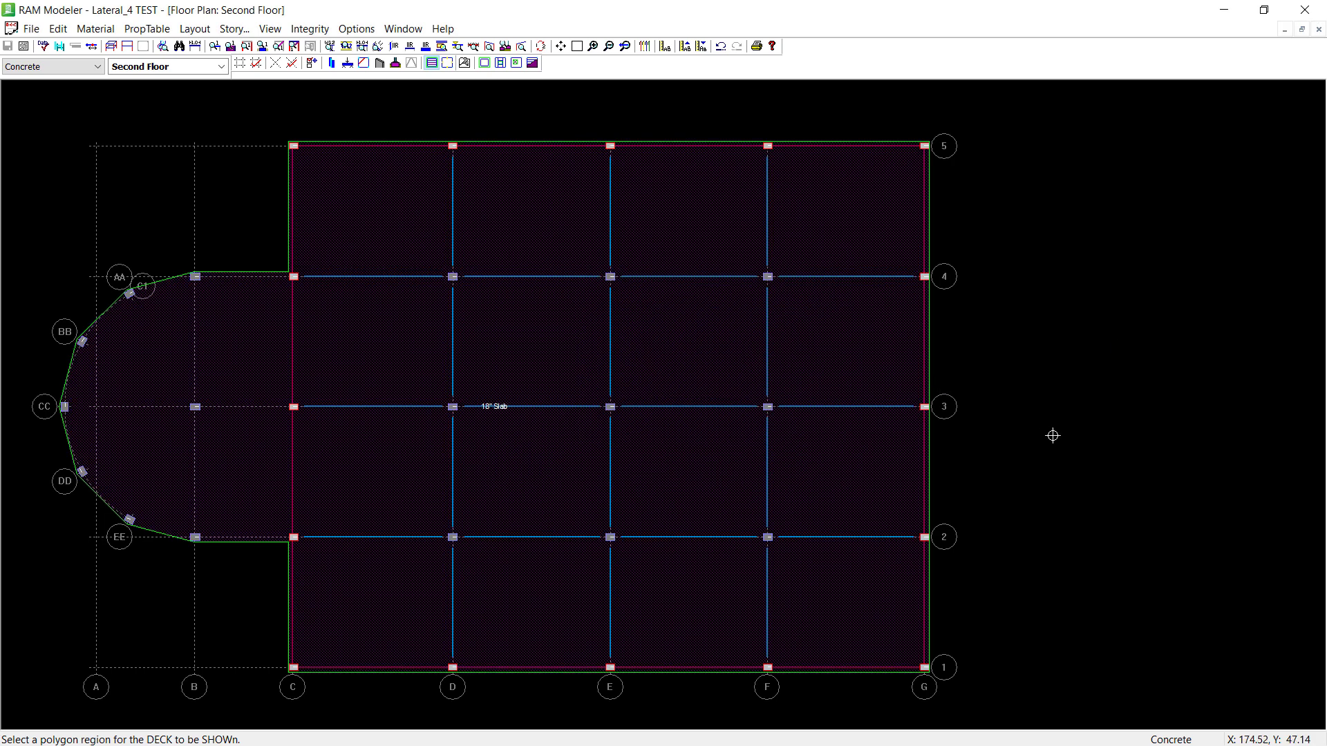
Exit RAM Modeler and launch RAM Concrete for Lateral_4 TEST.
click(32, 29)
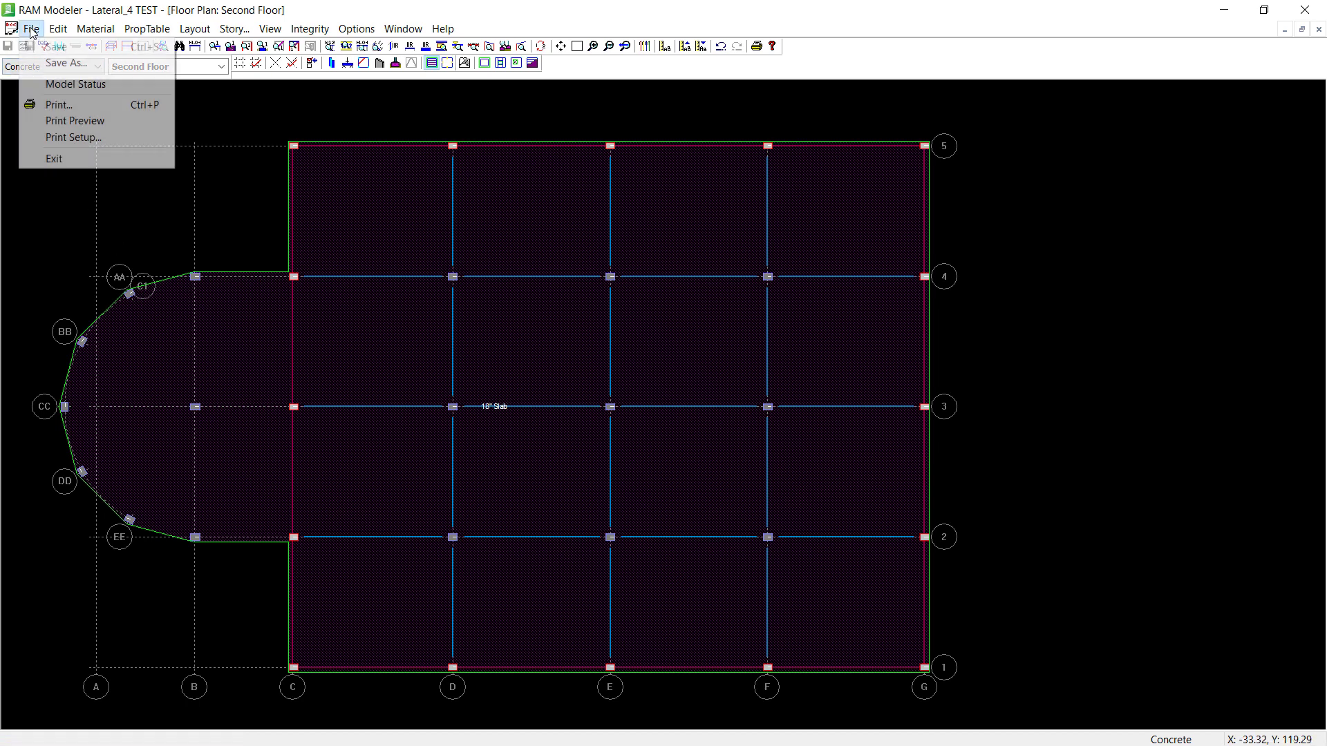
click(66, 159)
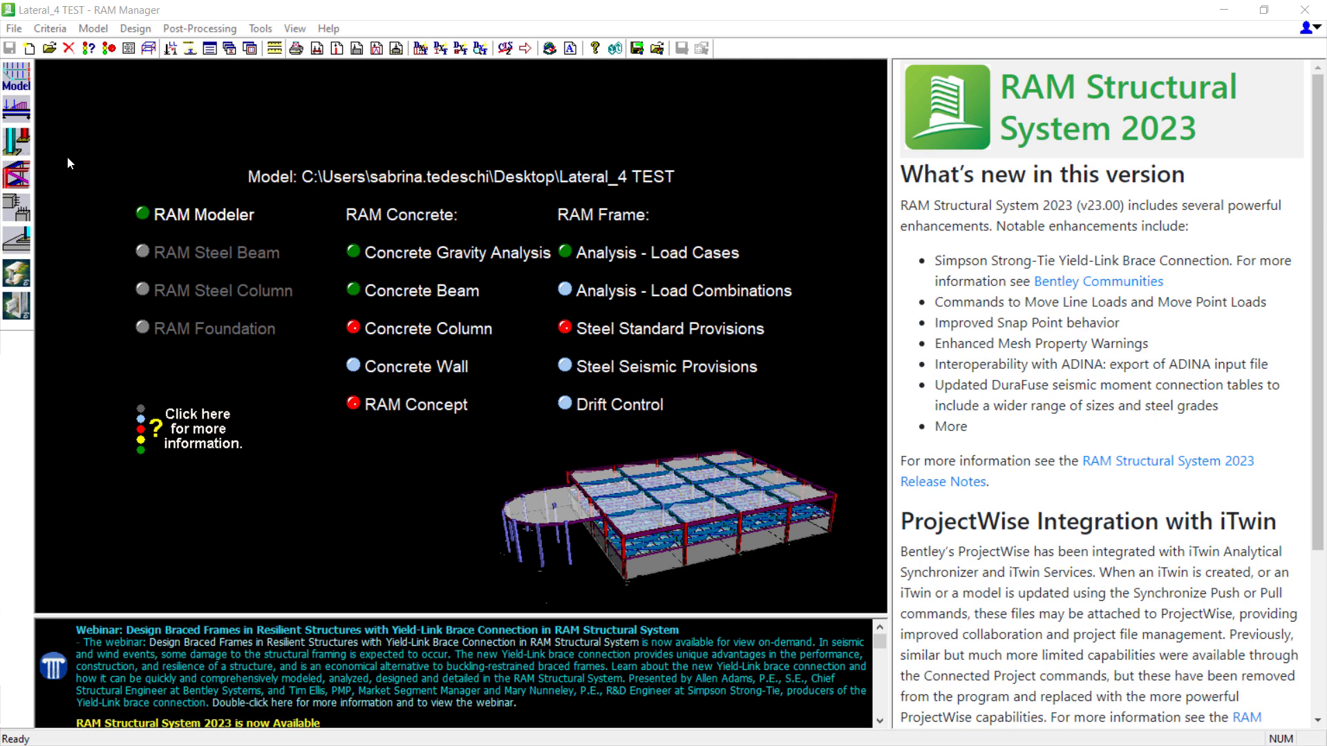
click(23, 209)
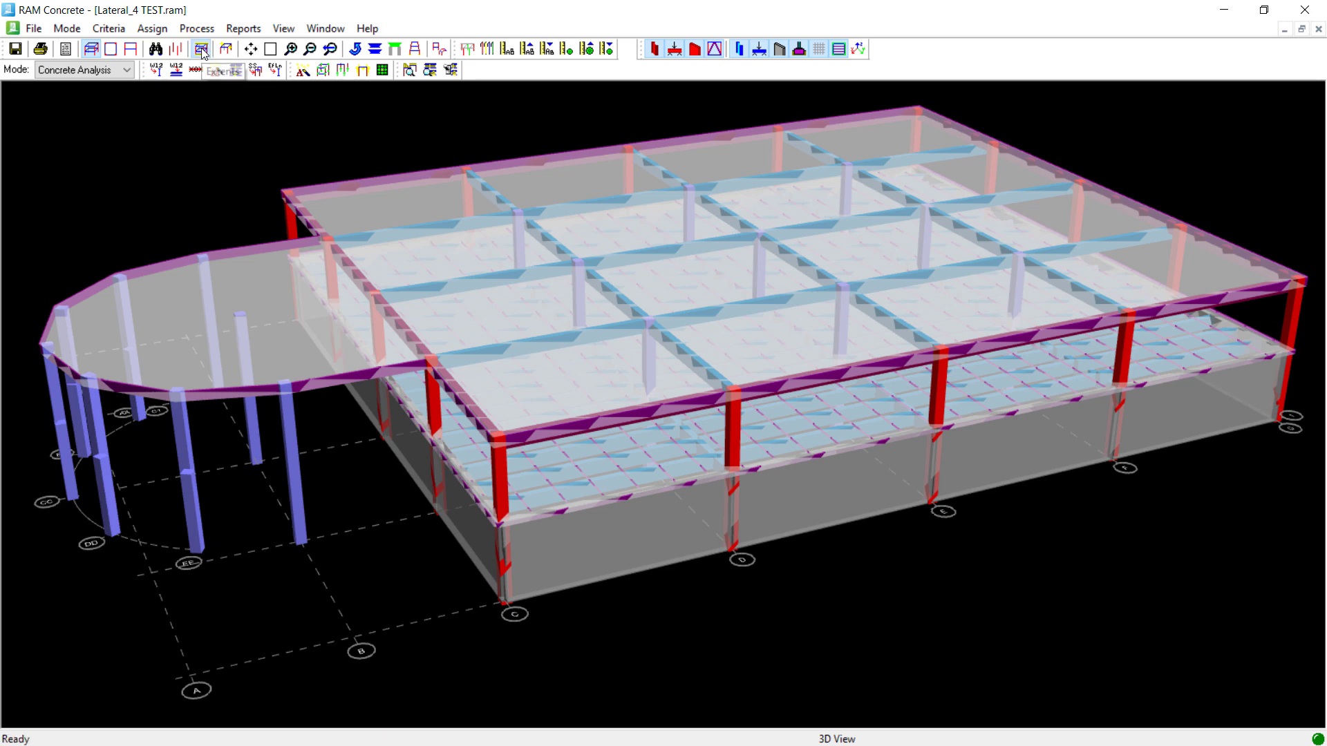
Set the 3D view's top story extent to Basement.
click(214, 70)
click(691, 296)
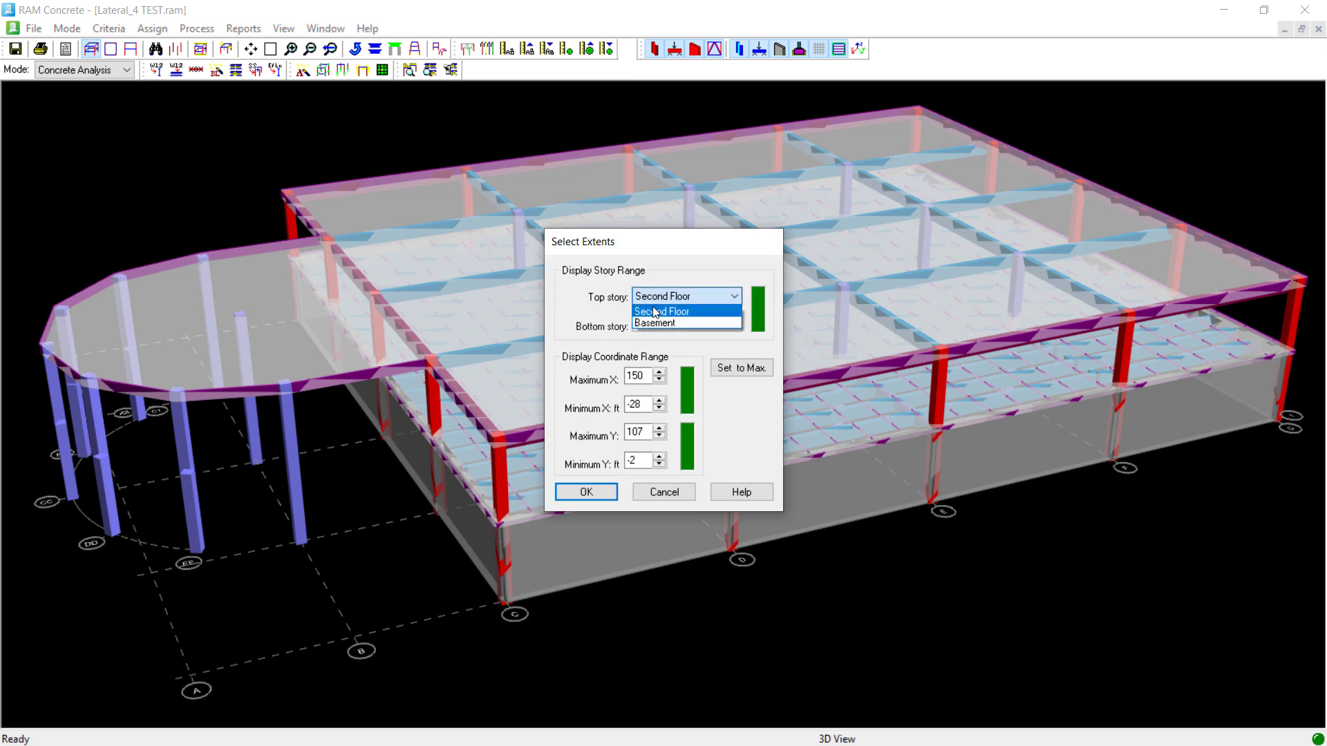
click(677, 322)
click(587, 493)
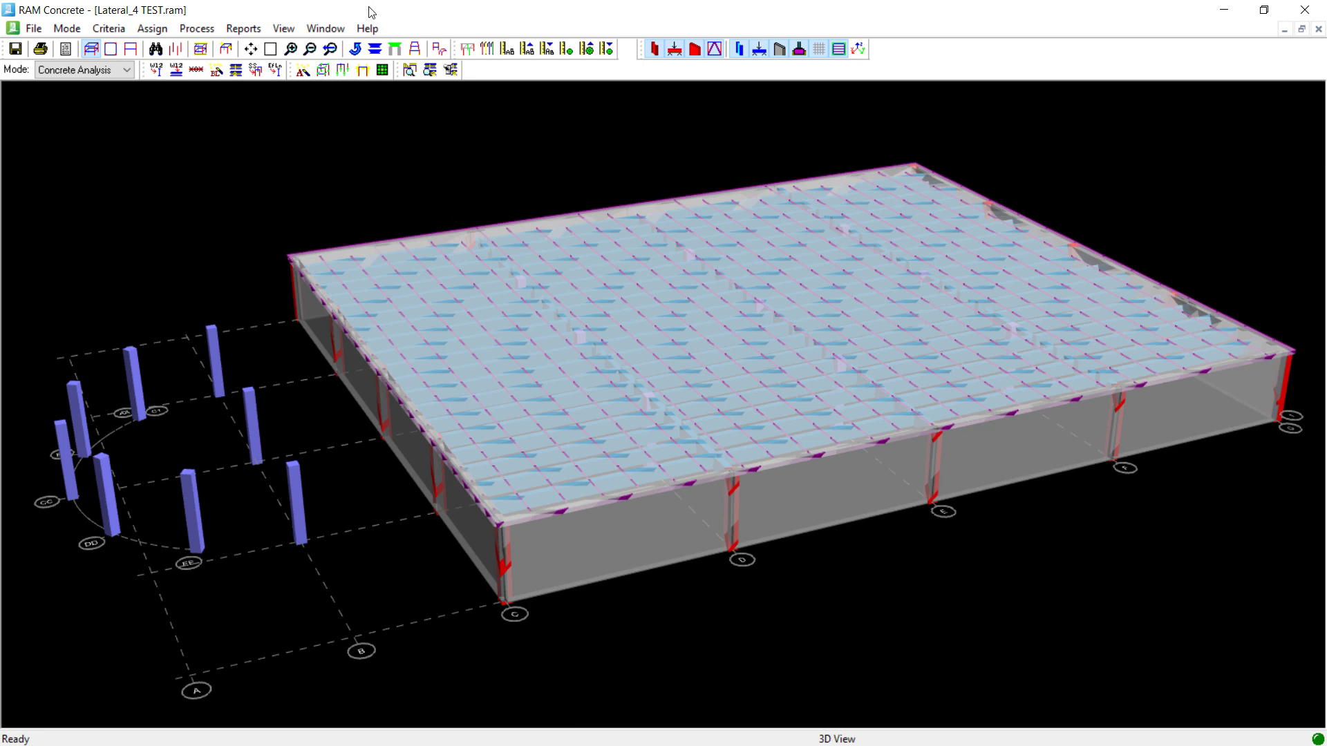
Display the UnReducible Live Load as one-way deck line loads (0.24, 0.34 kip/ft).
click(409, 70)
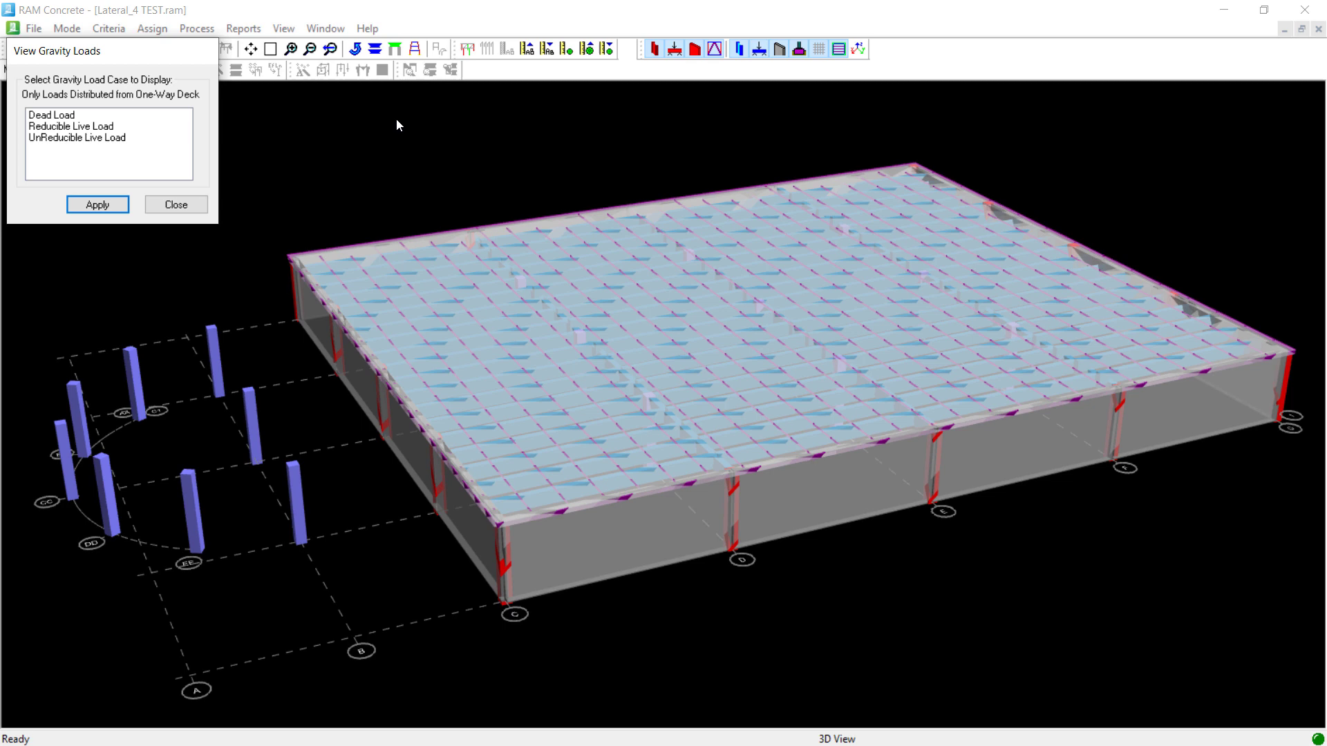
click(87, 141)
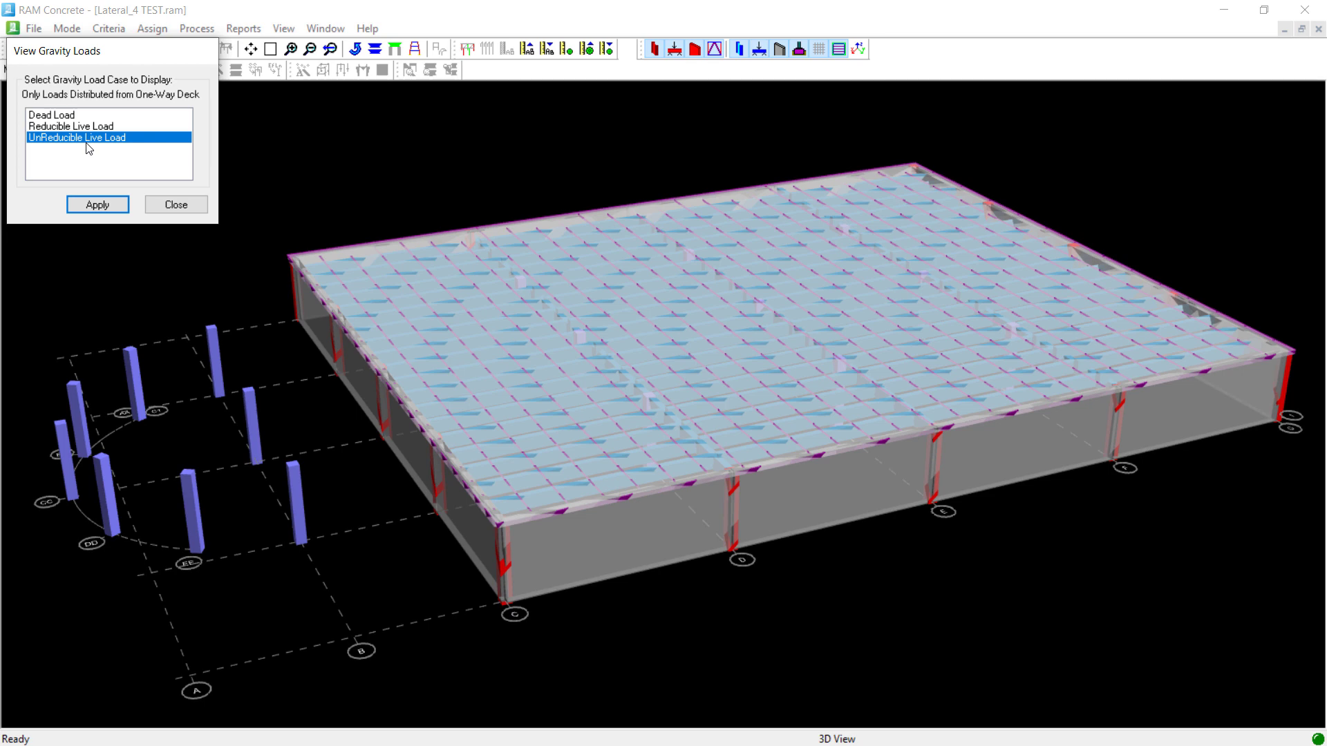
click(87, 205)
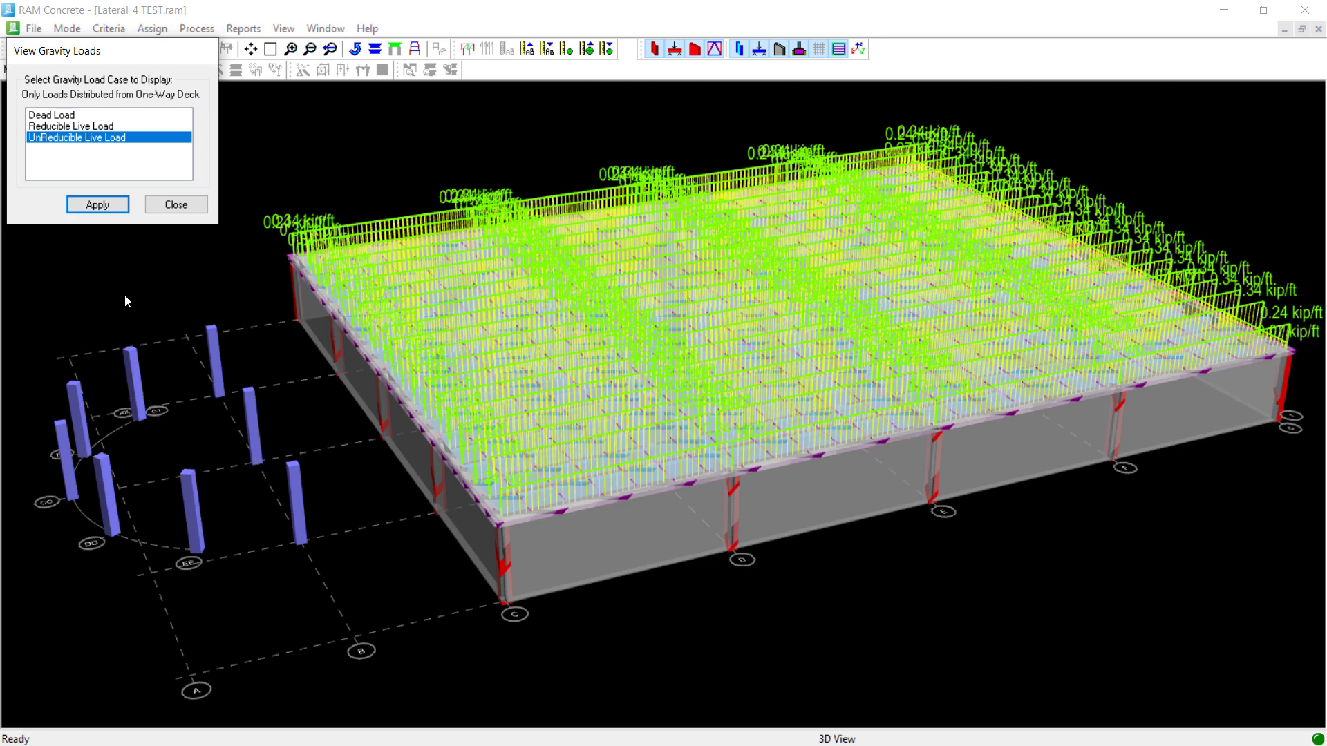
Close the load viewer and raise the view's top story extent to Second Floor.
click(163, 206)
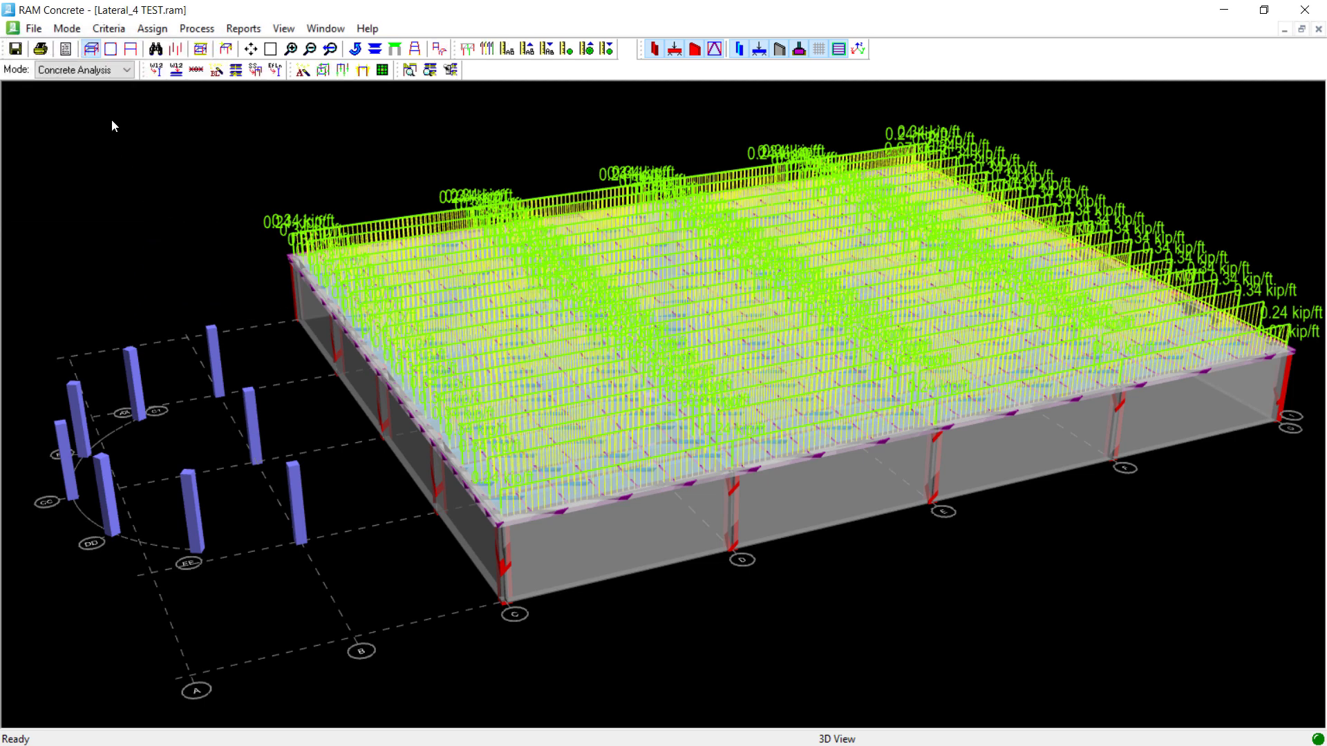
click(200, 49)
click(649, 297)
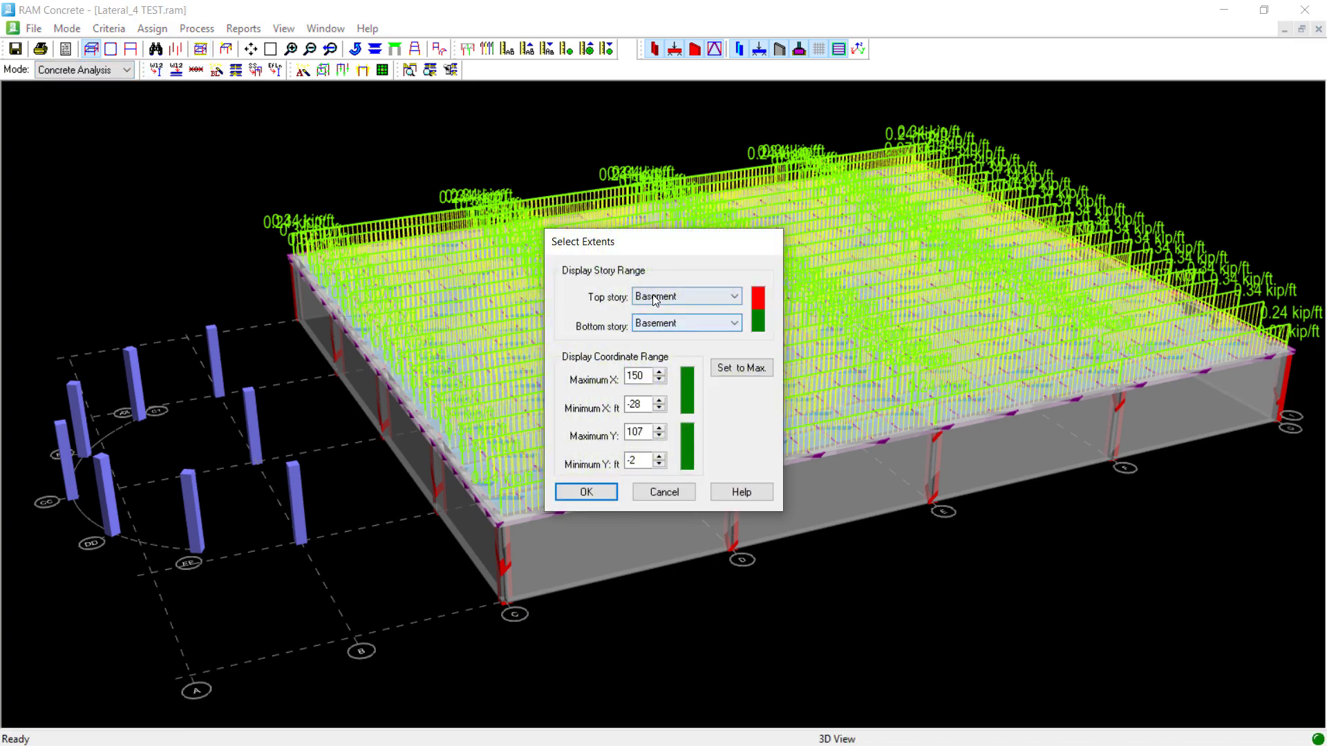
click(649, 309)
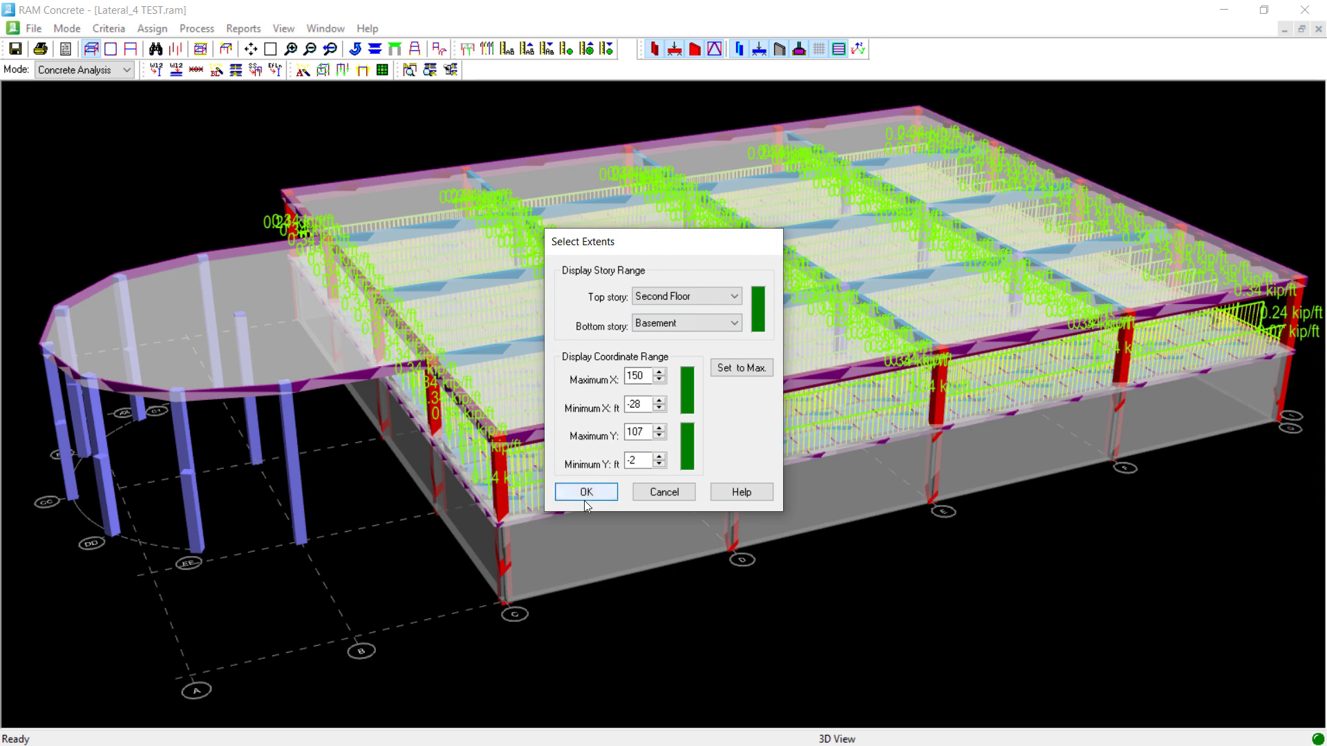
click(584, 498)
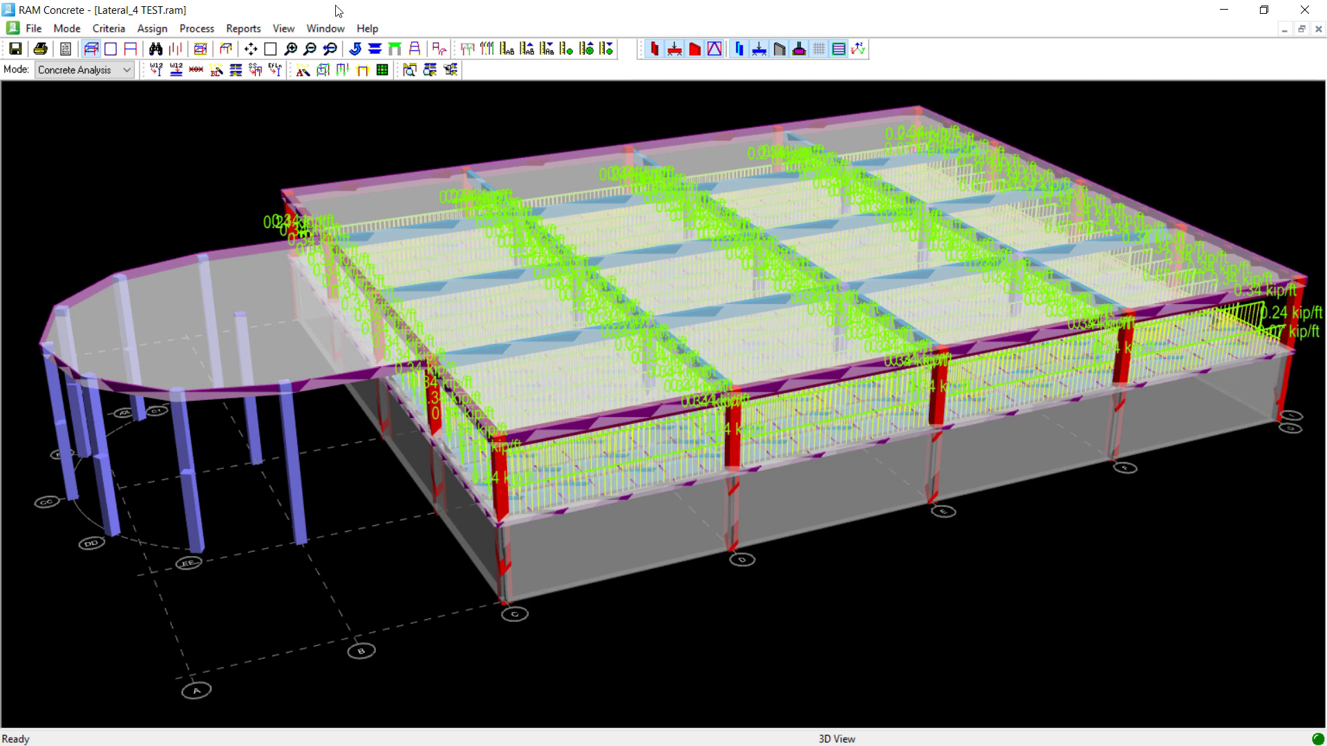
Set member forces to case LLunred1, columns off, beam Major Moment, scale factor 15.
click(362, 70)
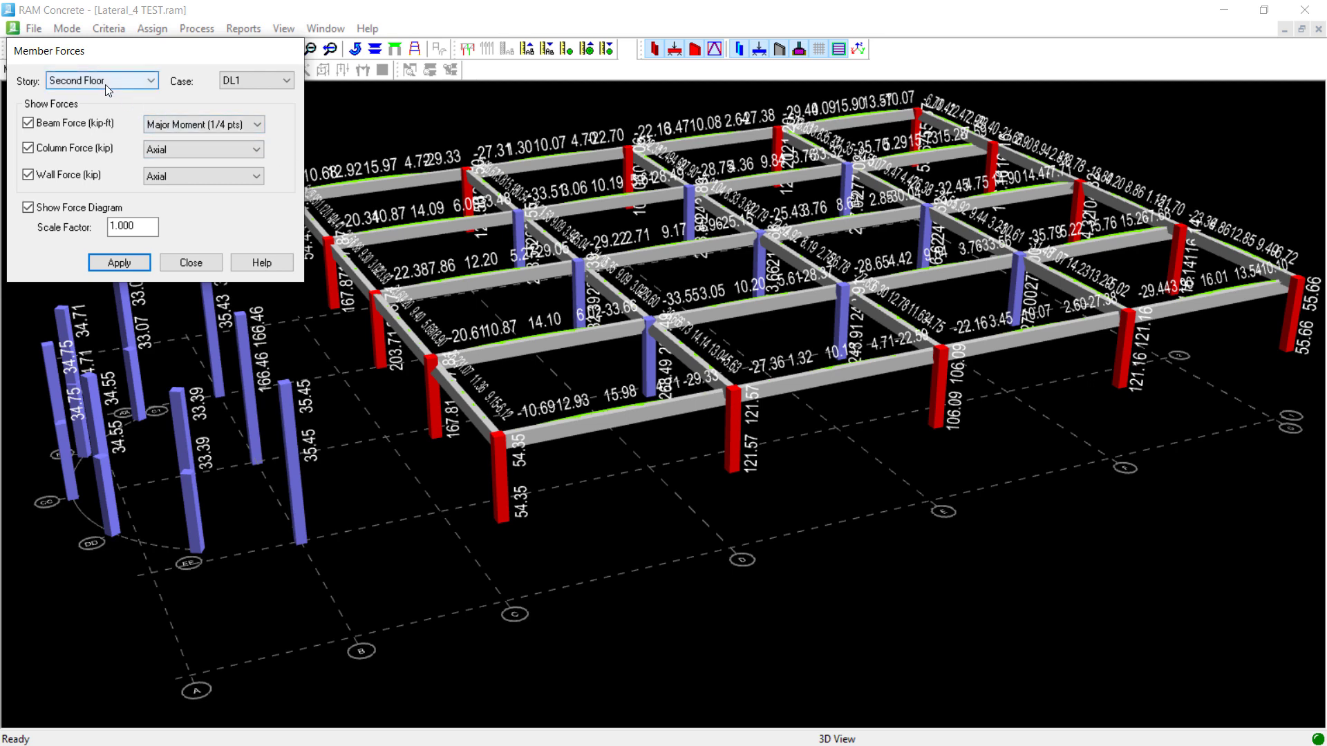
click(233, 83)
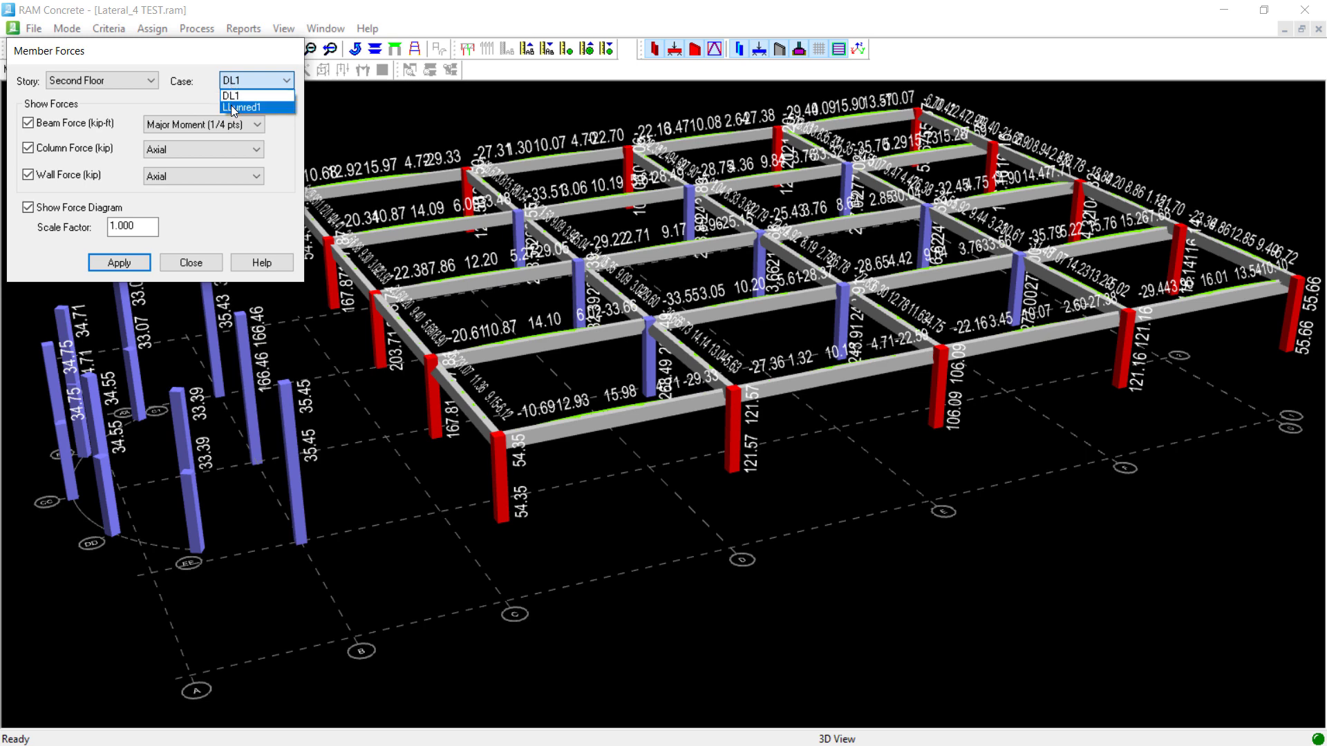
click(233, 108)
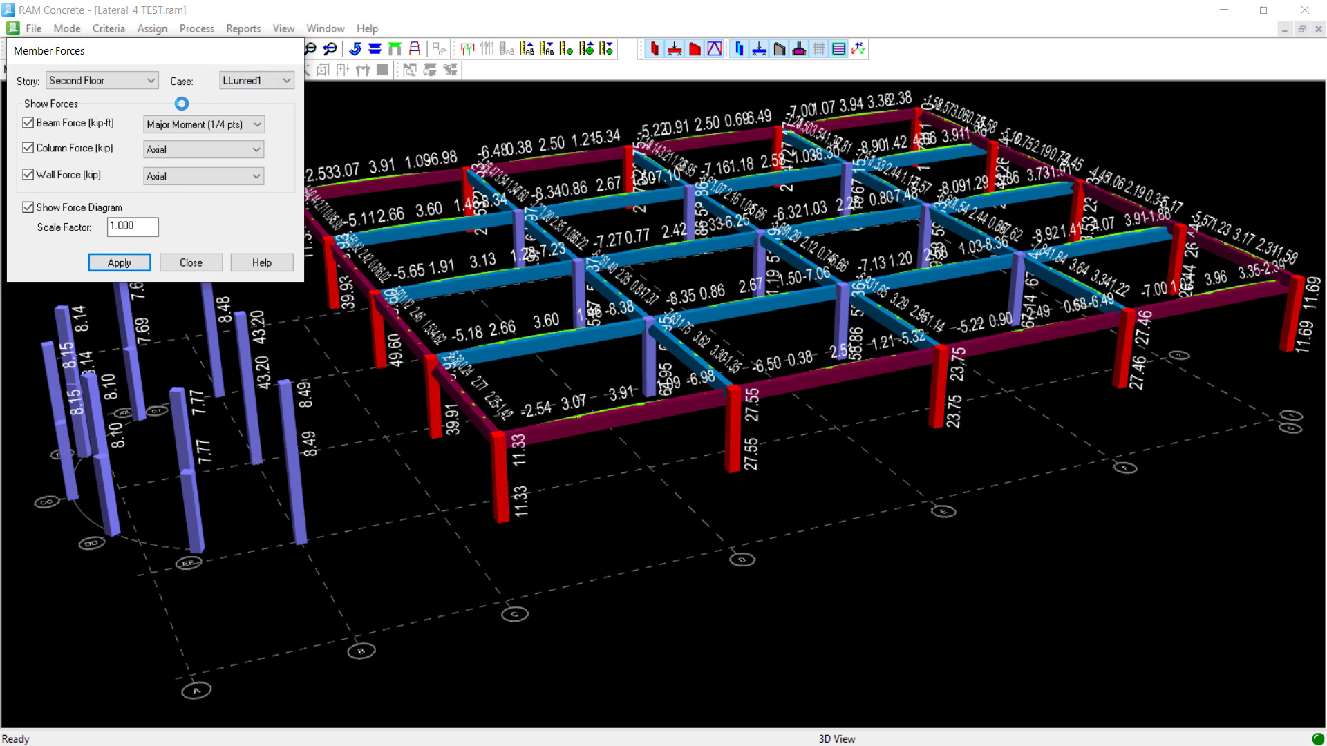
click(28, 148)
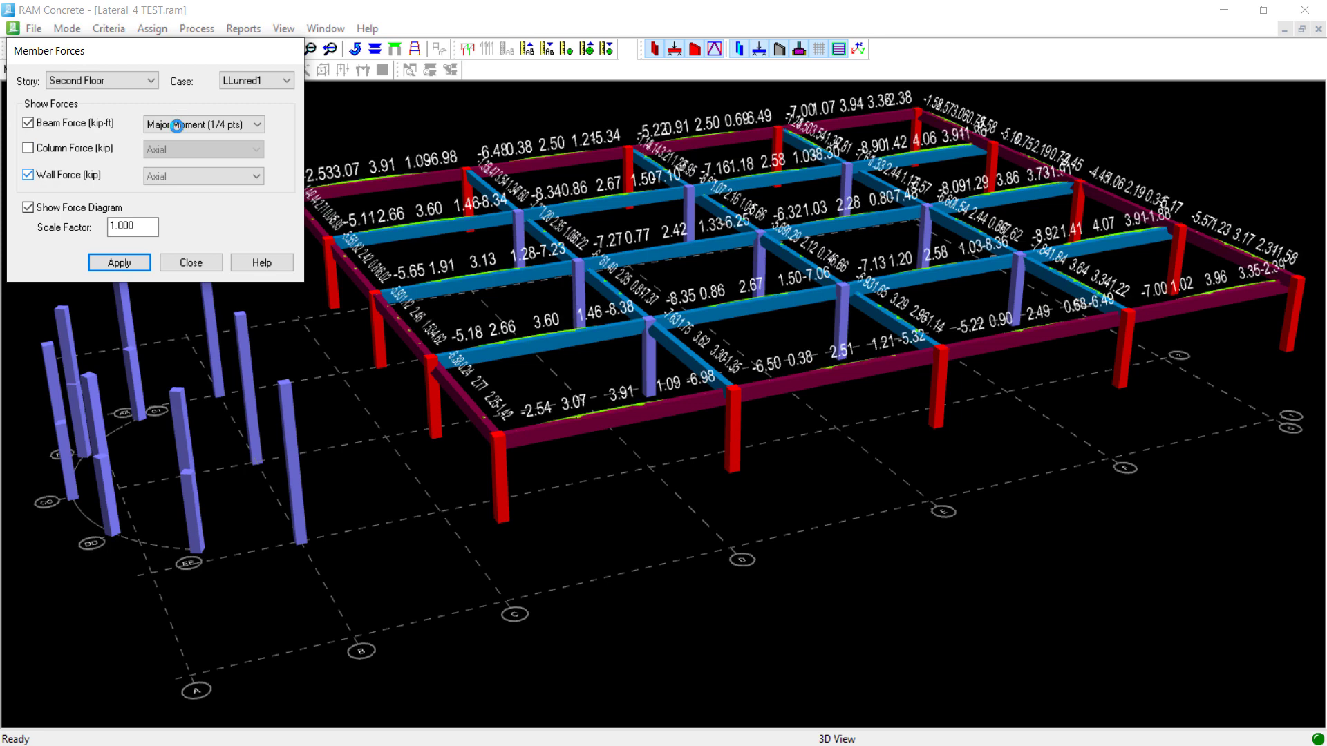
click(176, 125)
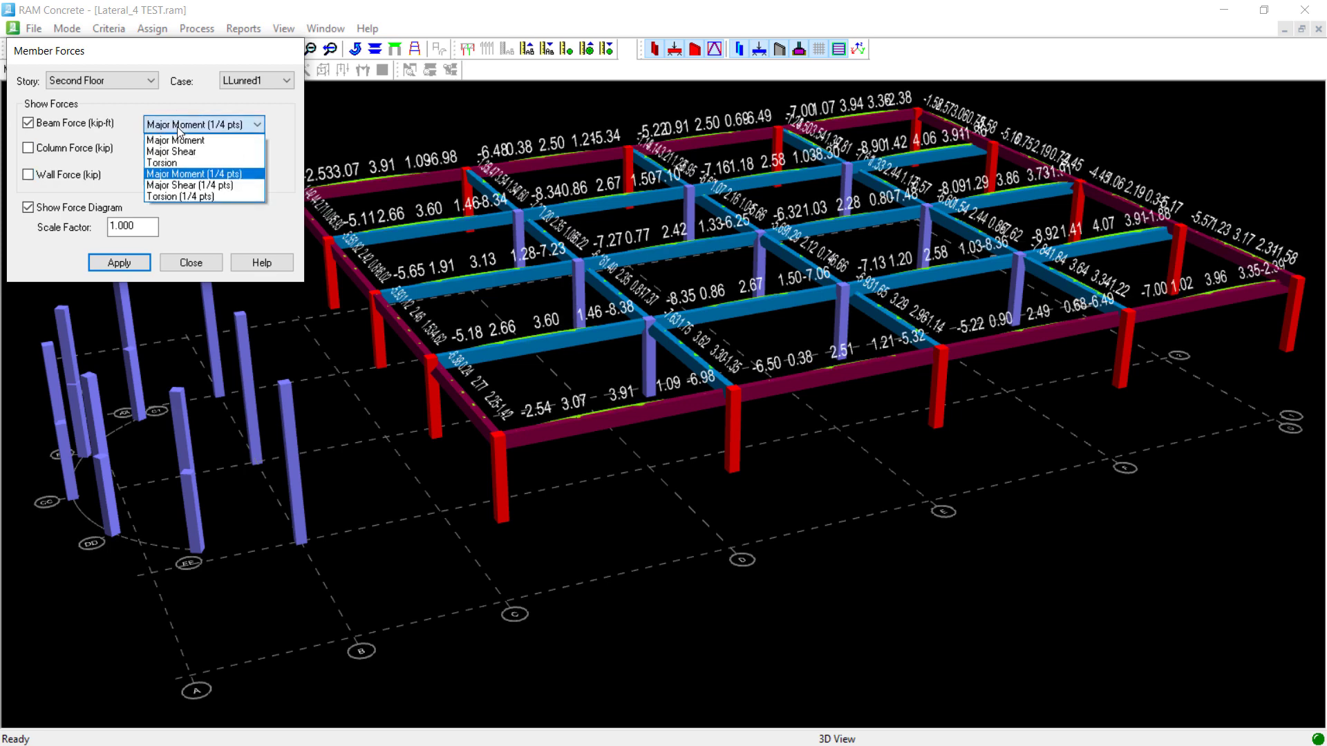
click(174, 141)
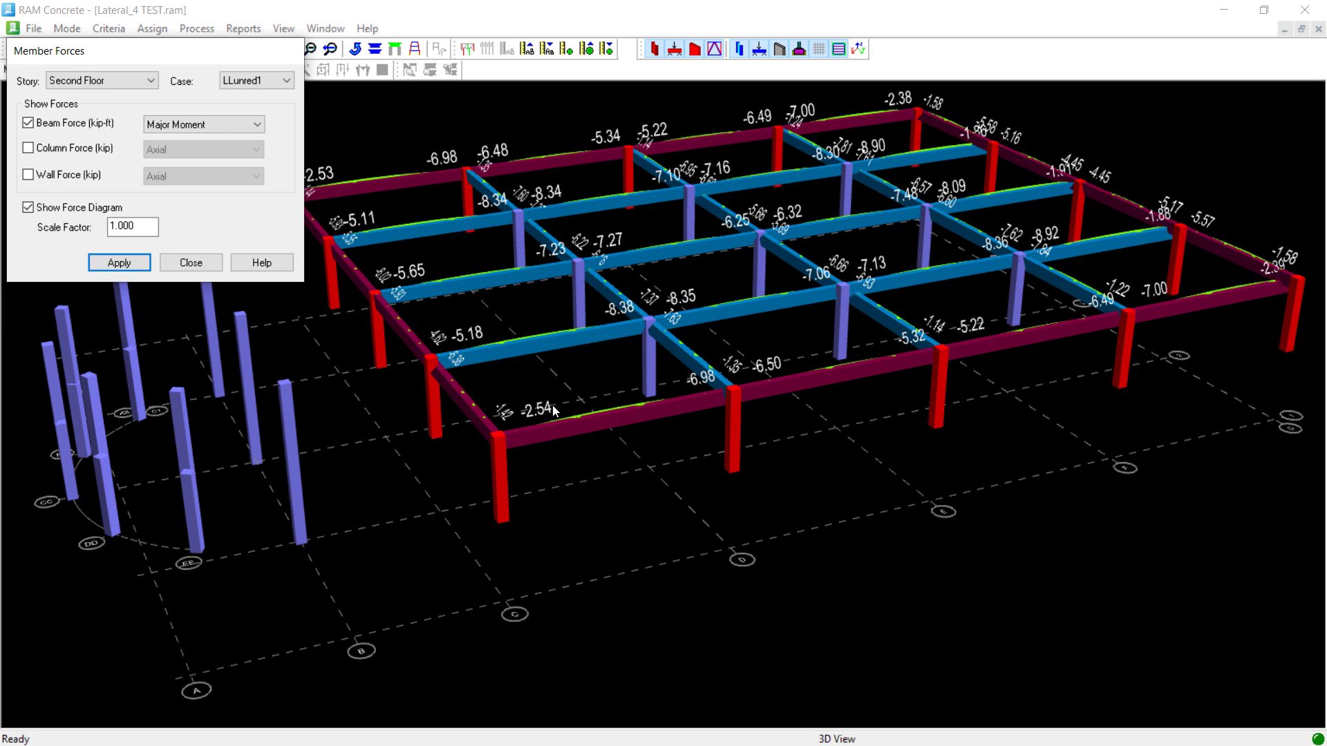
drag(146, 226, 97, 231)
text(15)
Draw beam major-moment diagrams, switch them to Major Shear, then turn beam forces off.
click(130, 261)
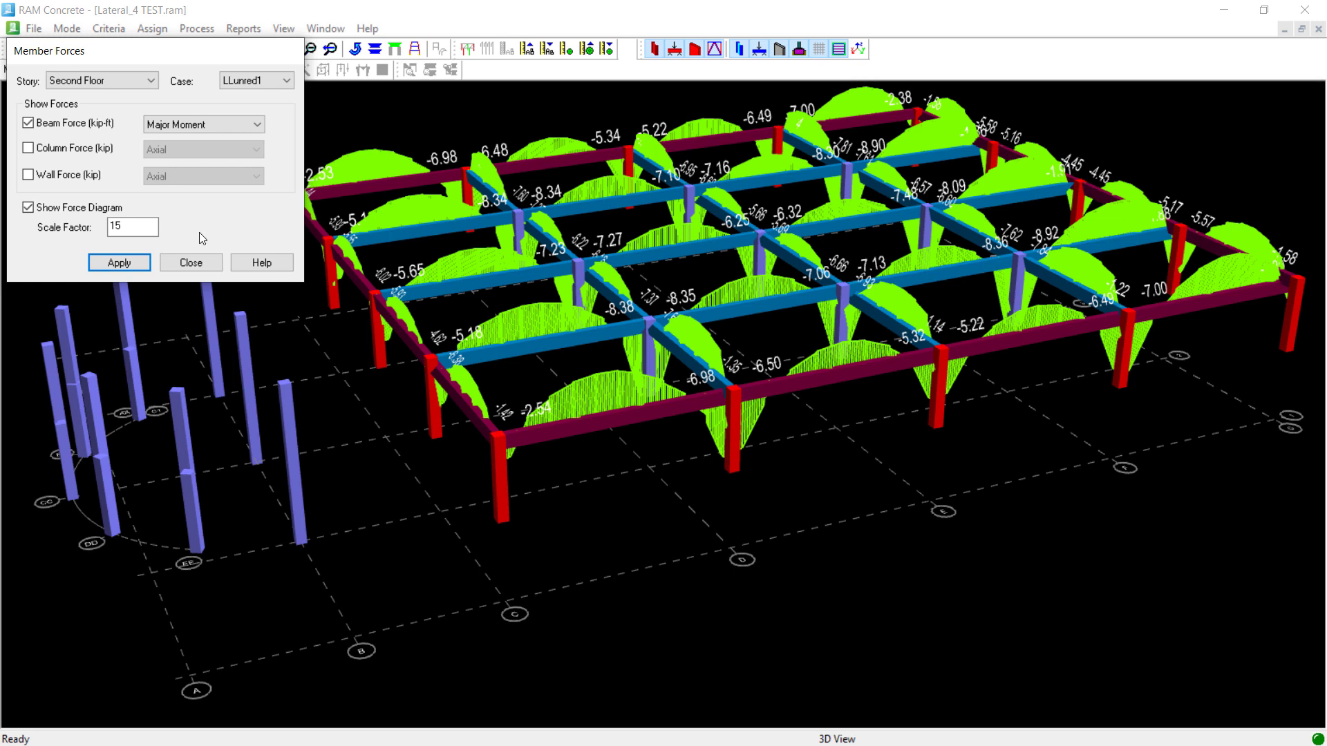
click(173, 126)
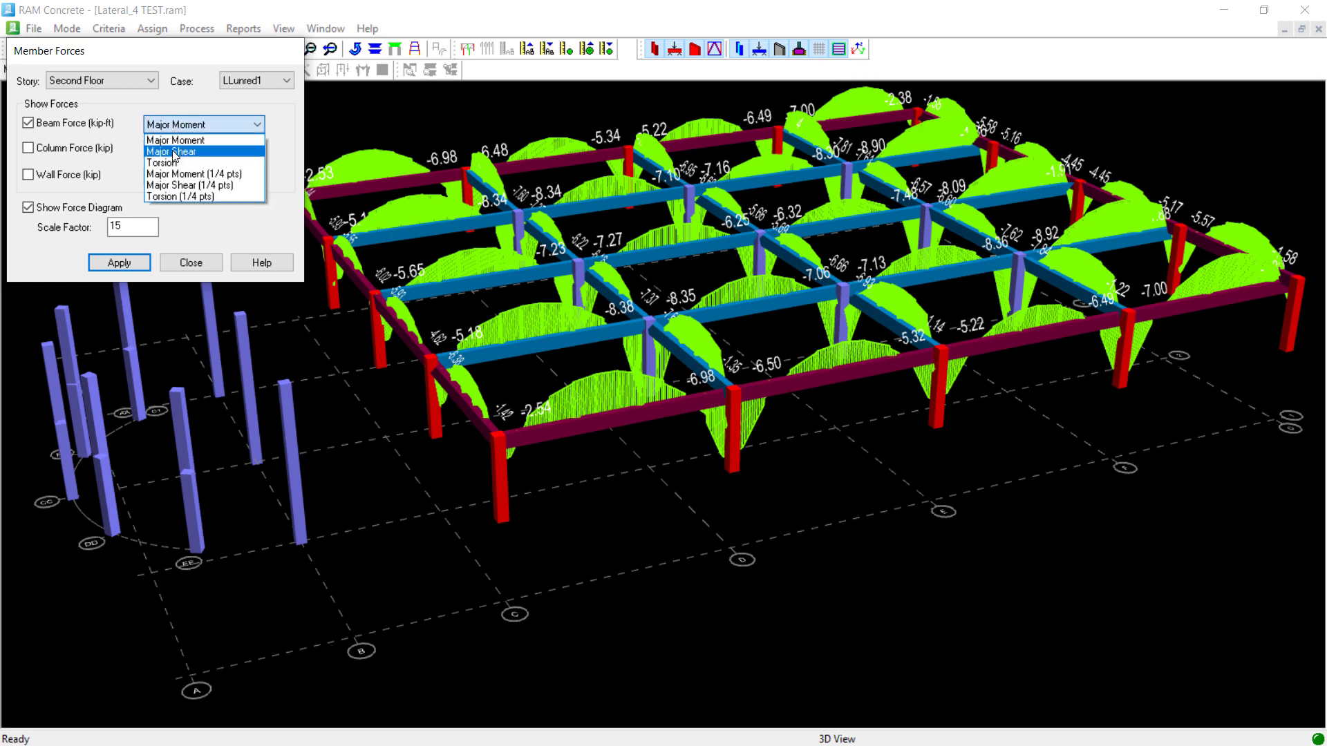
click(173, 153)
click(108, 263)
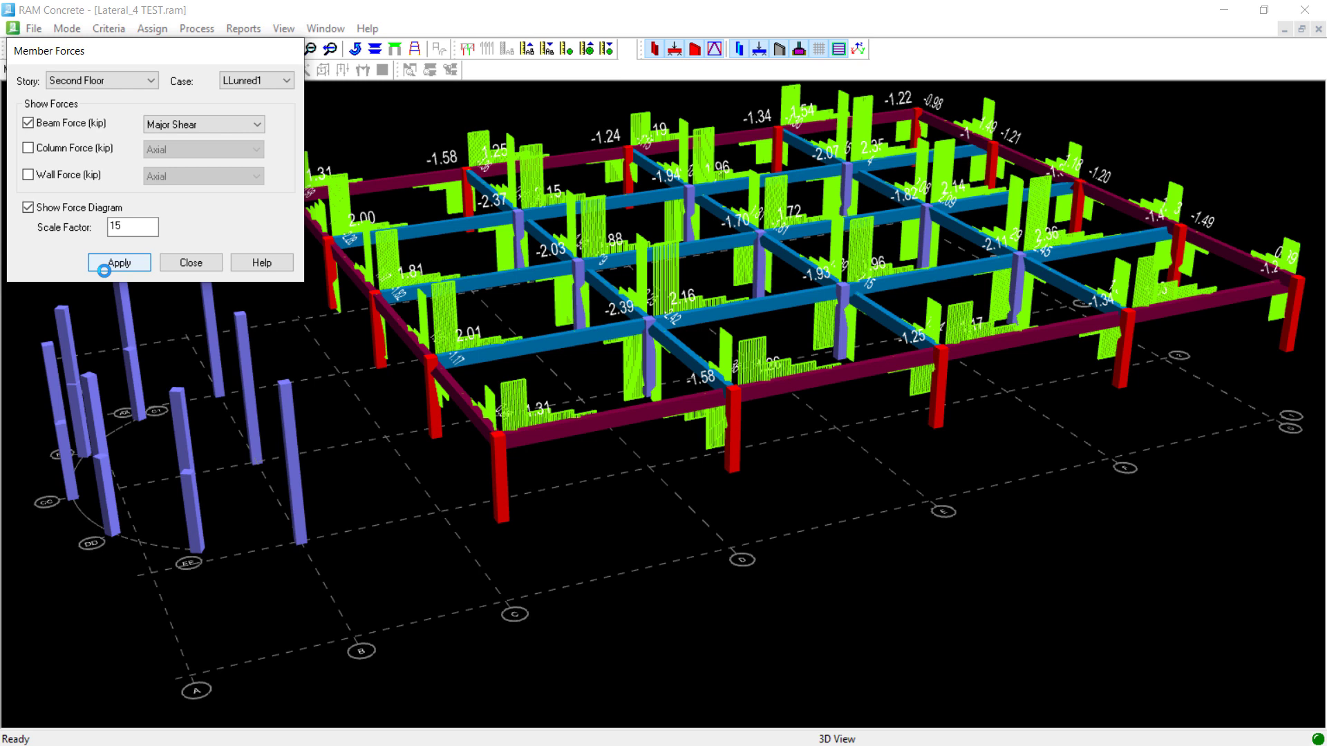
click(28, 123)
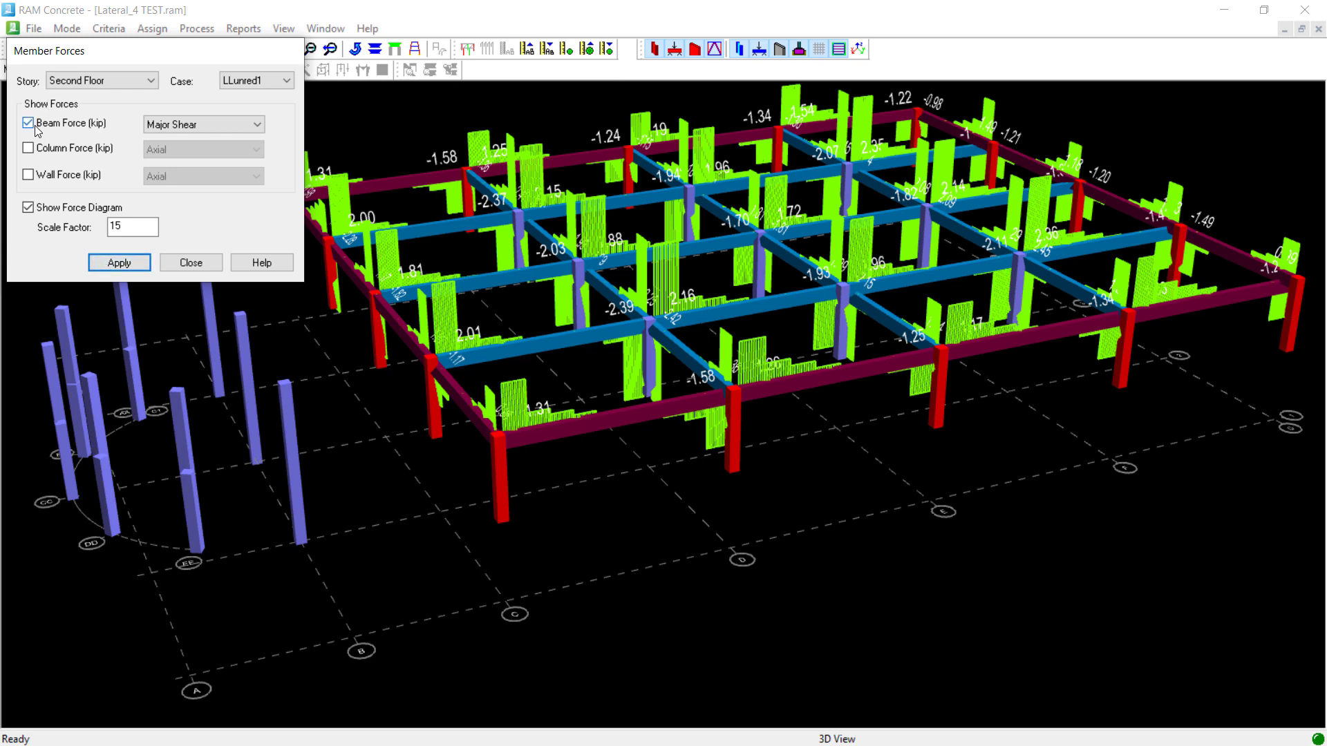
Display column axial force diagrams for LLunred1.
click(29, 147)
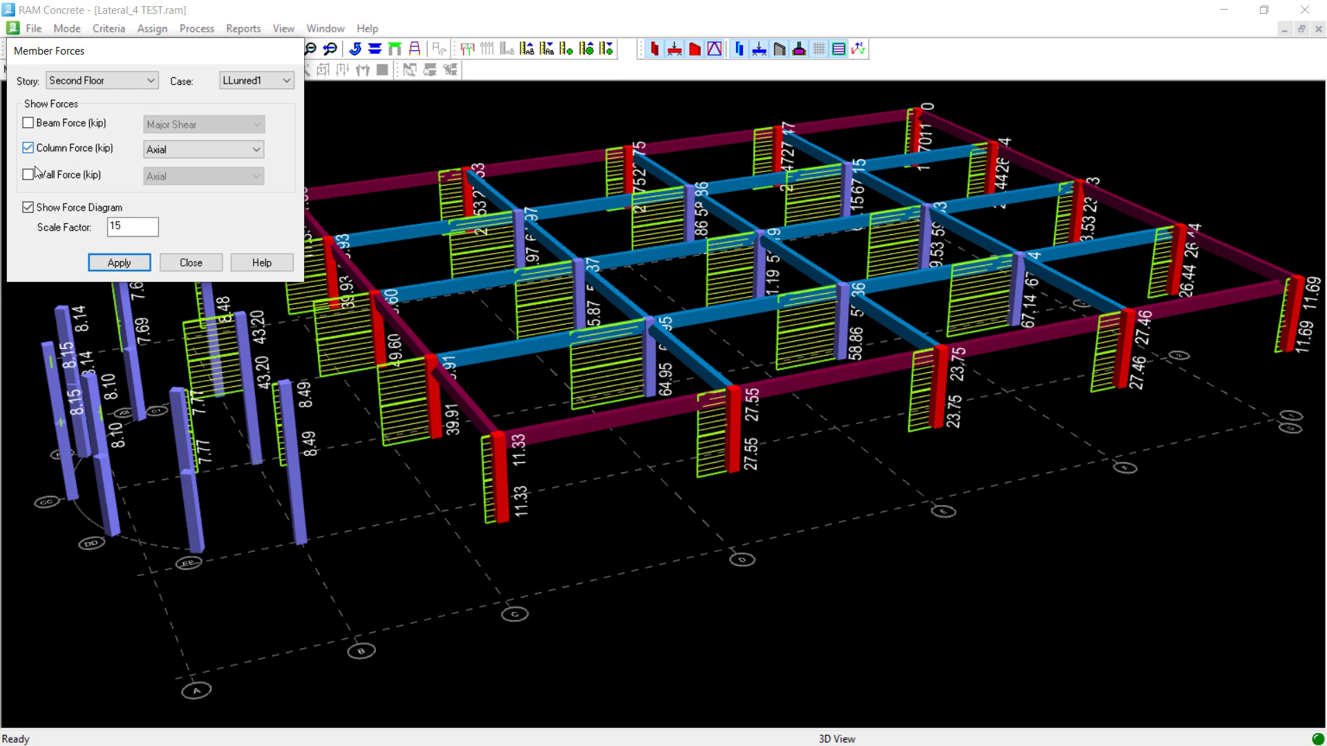
click(100, 263)
Close Member Forces to clear the column axial diagrams and show the plain 3D building.
click(183, 265)
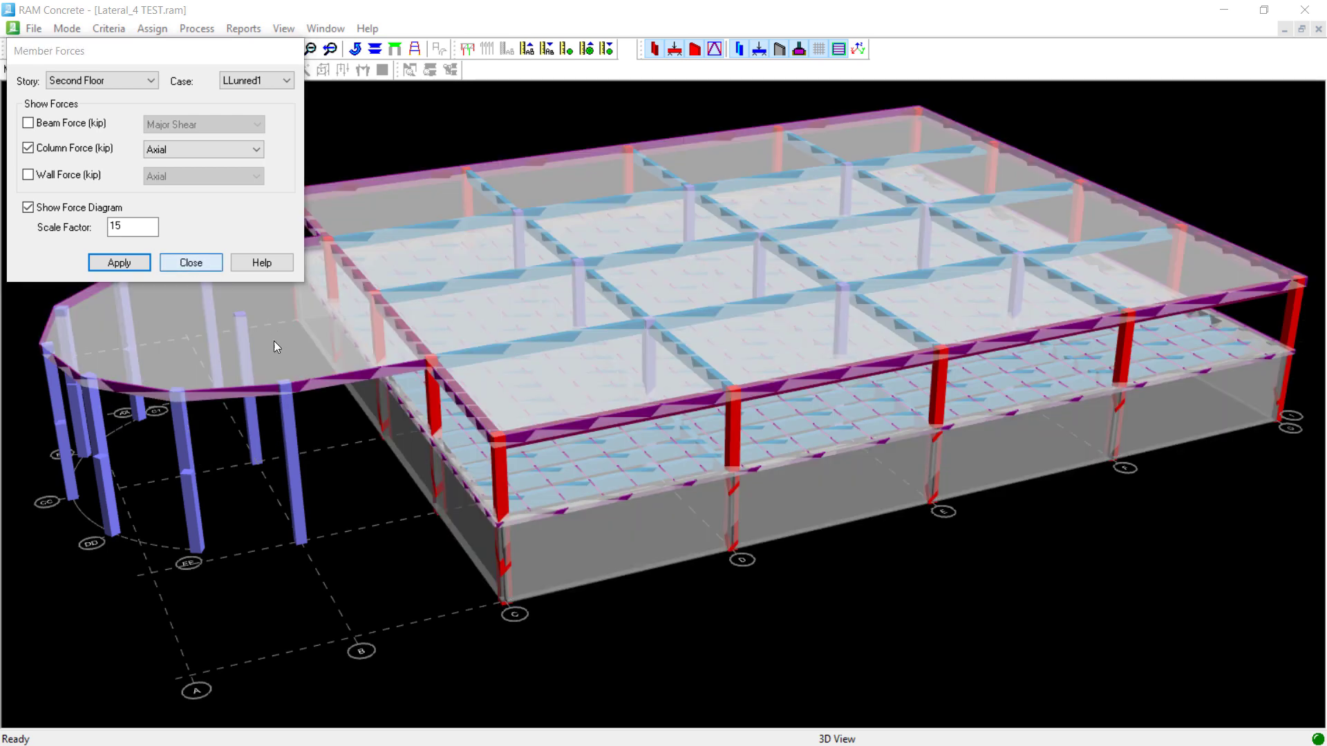